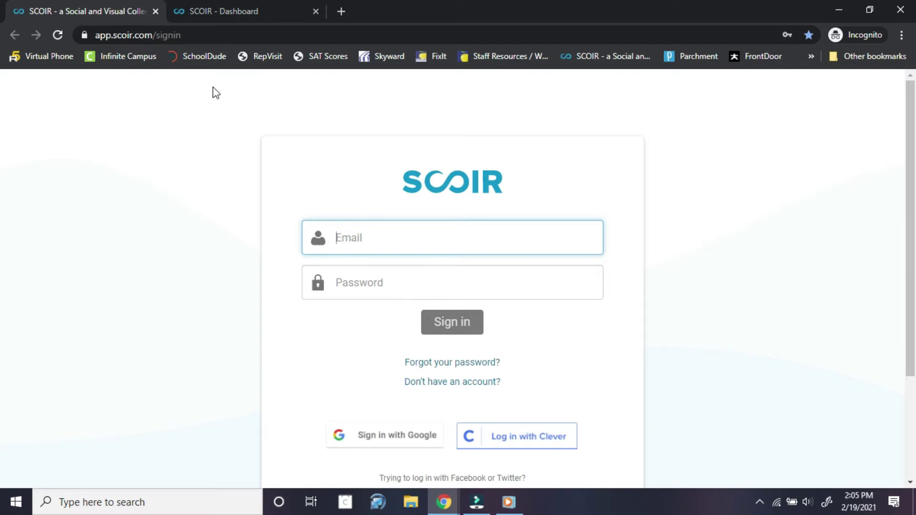
Step: Switch to the SCOIR Dashboard and scroll through its college sessions, preferences and recommendations, then back up
left_click(231, 18)
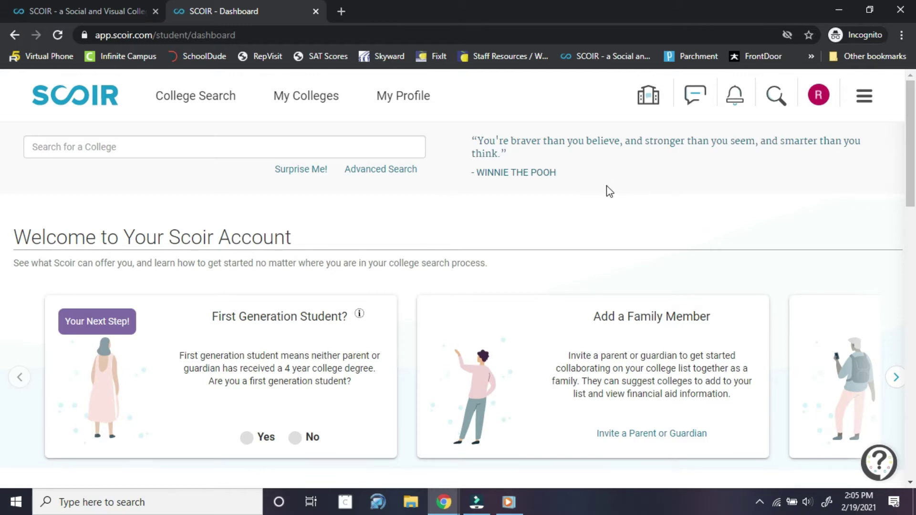
scroll(606, 187, "down", 5)
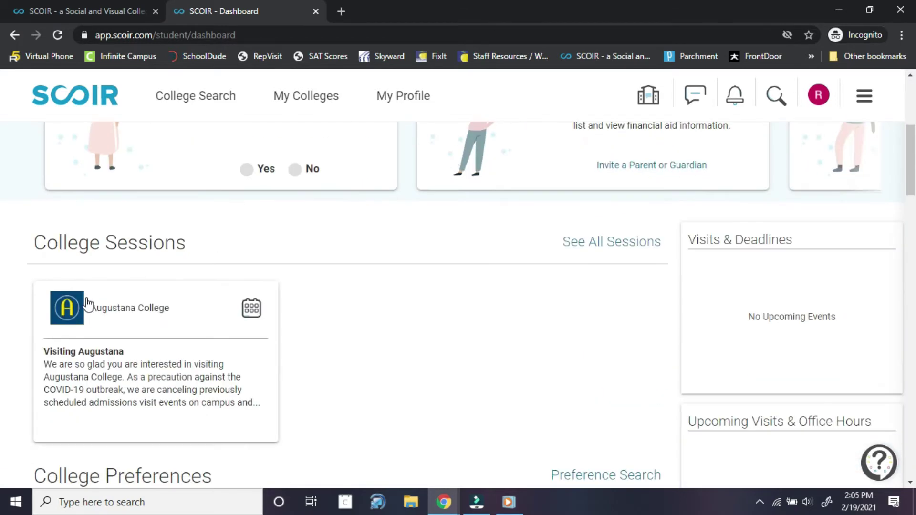
scroll(232, 221, "down", 9)
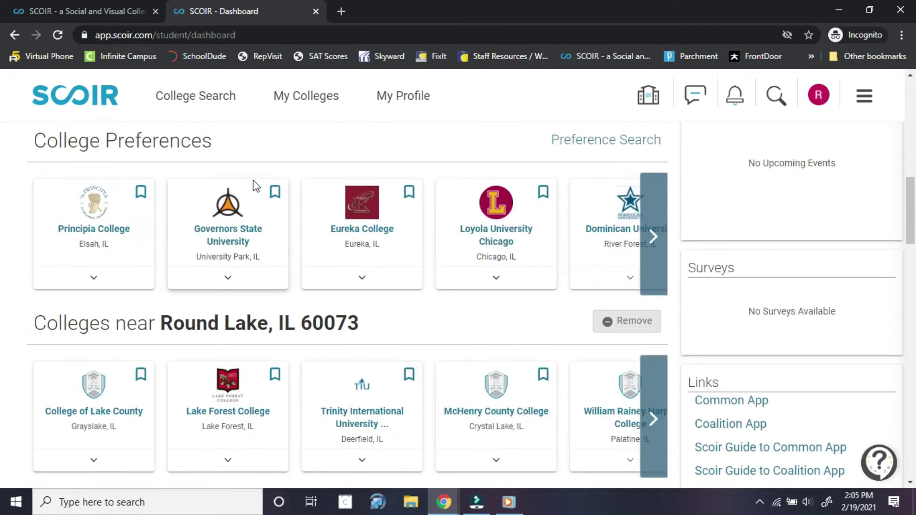
scroll(281, 143, "down", 5)
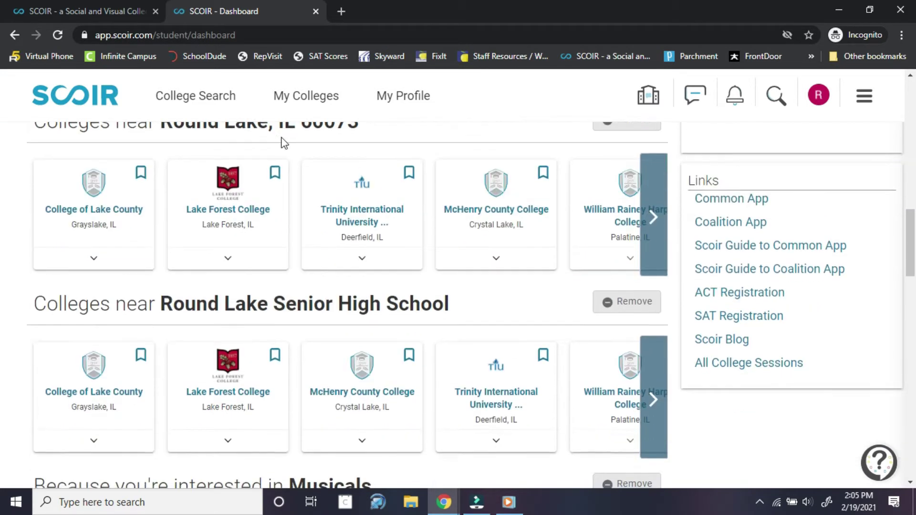
scroll(334, 201, "down", 10)
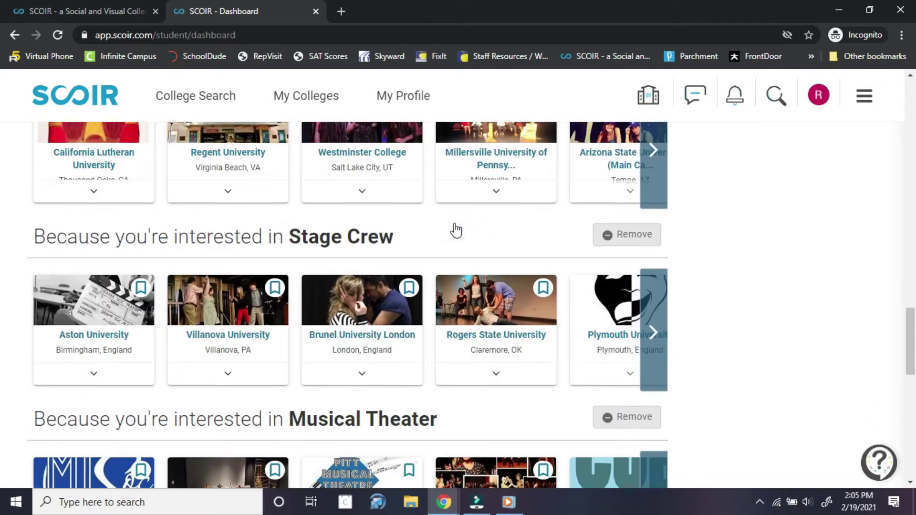
scroll(459, 239, "down", 11)
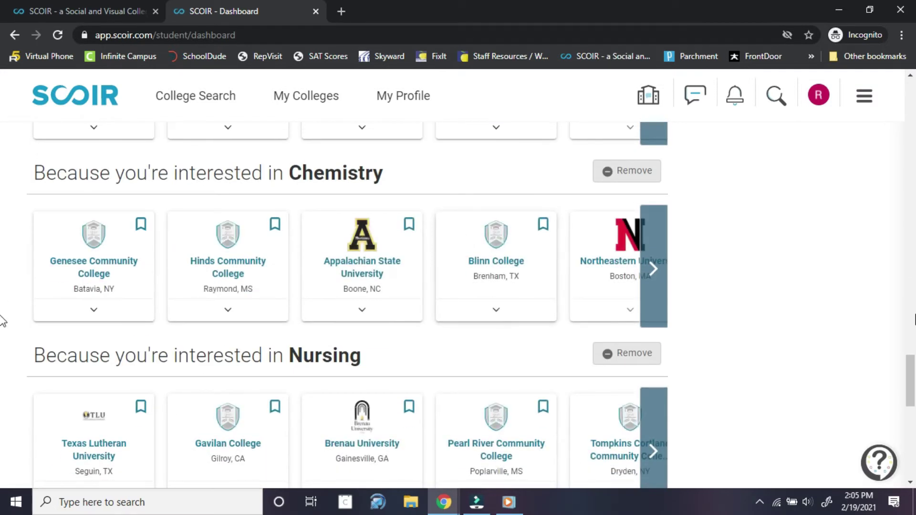
scroll(908, 291, "up", 4)
scroll(907, 291, "up", 20)
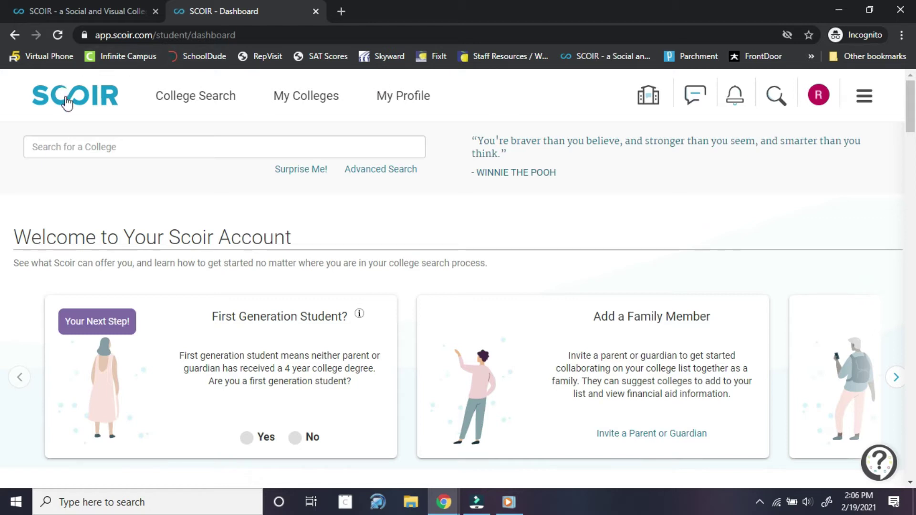
Step: Open My Profile in Scoir and jump to its Career Profile section
left_click(404, 102)
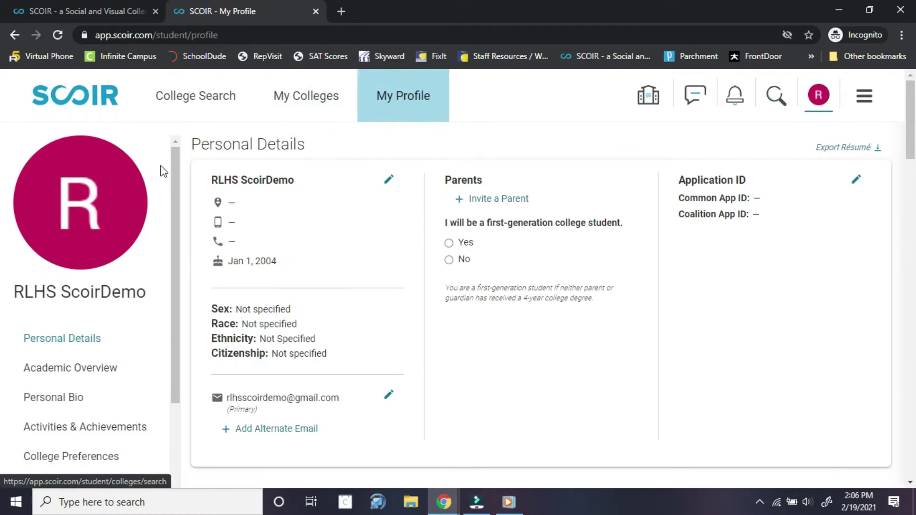
scroll(134, 187, "down", 2)
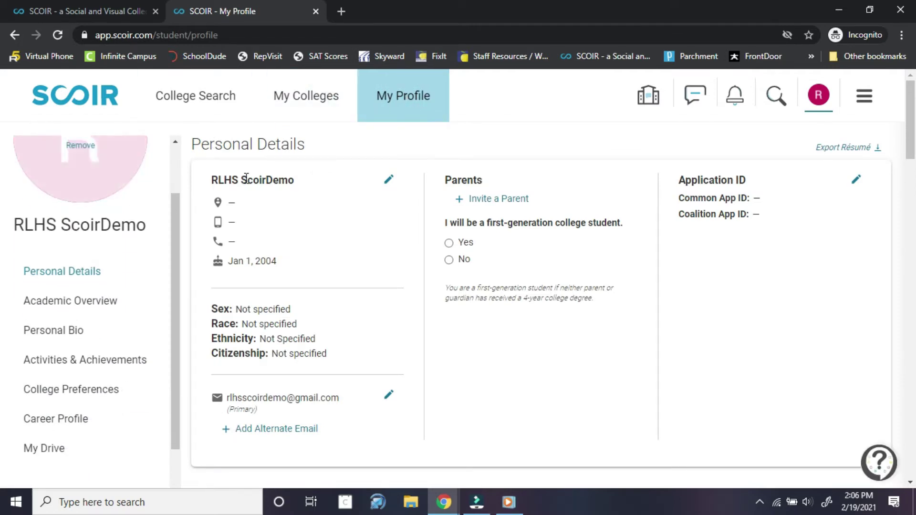
scroll(97, 210, "down", 2)
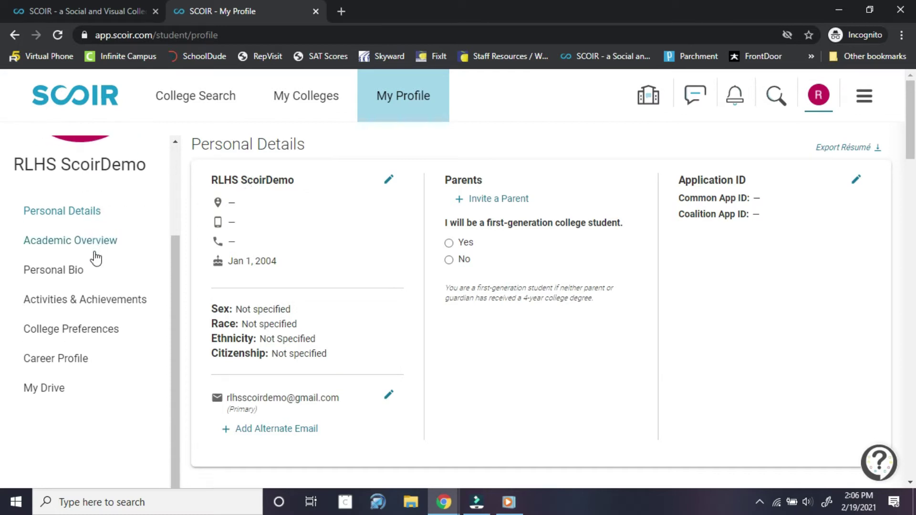
left_click(73, 366)
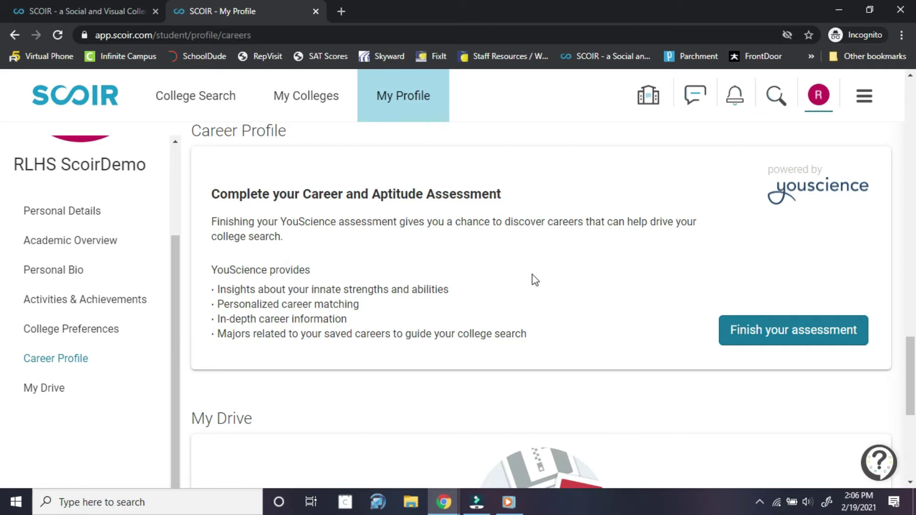
Step: Continue from Scoir's Finish your assessment link to the YouScience career assessment
left_click(851, 322)
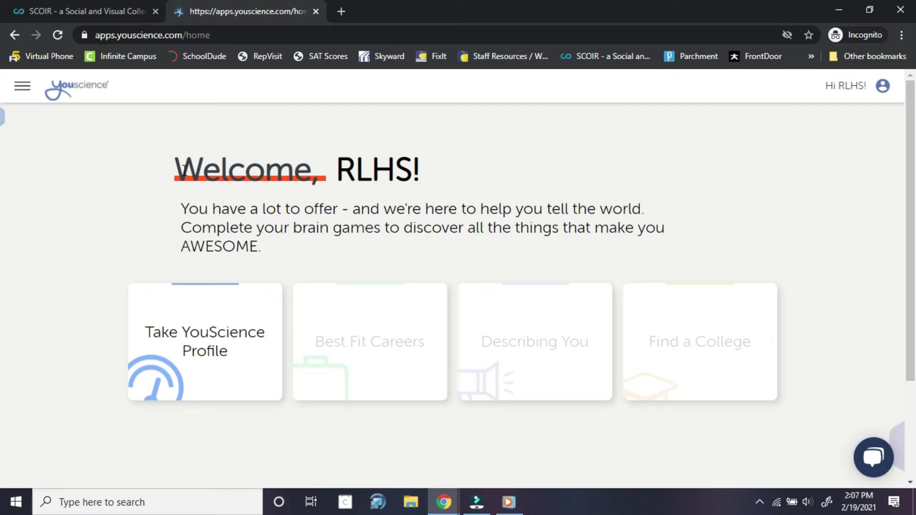
scroll(184, 169, "down", 1)
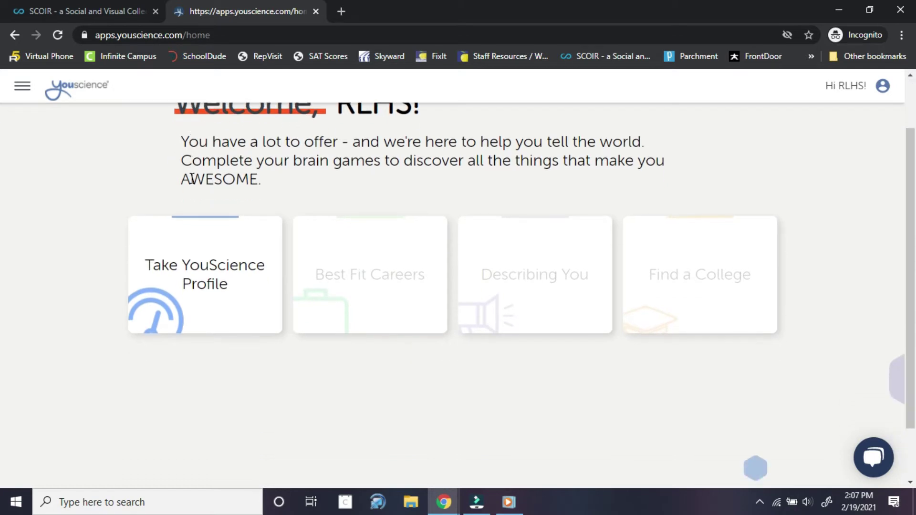
scroll(191, 174, "up", 1)
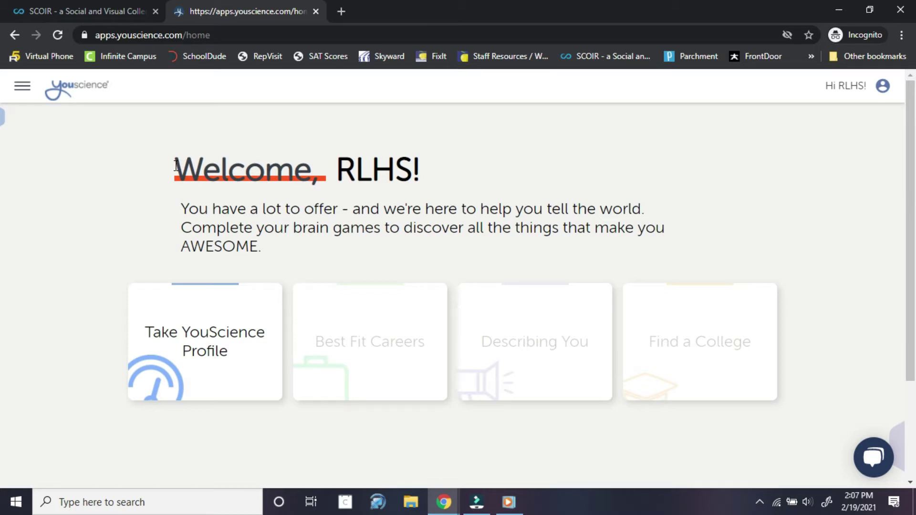
Step: Highlight and clear the YouScience welcome heading and paragraph twice, then scroll the page
left_click_drag(176, 166, 394, 253)
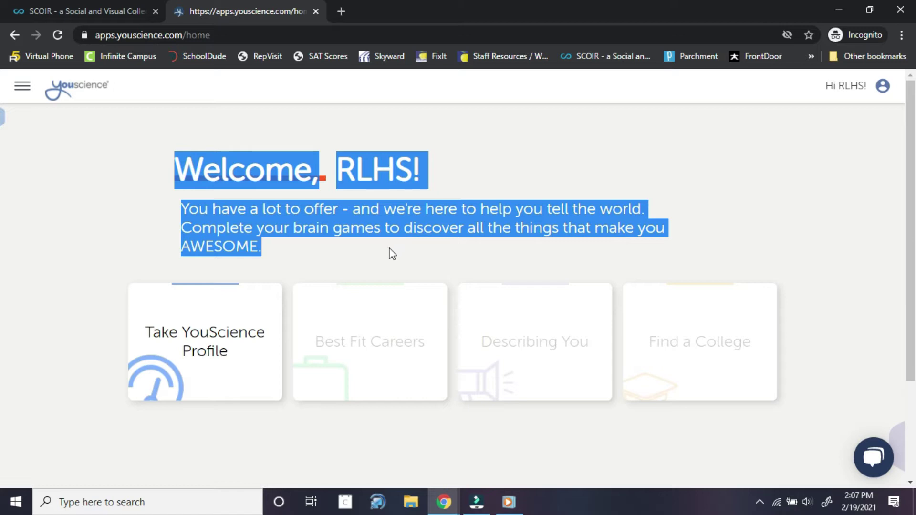
left_click(262, 244)
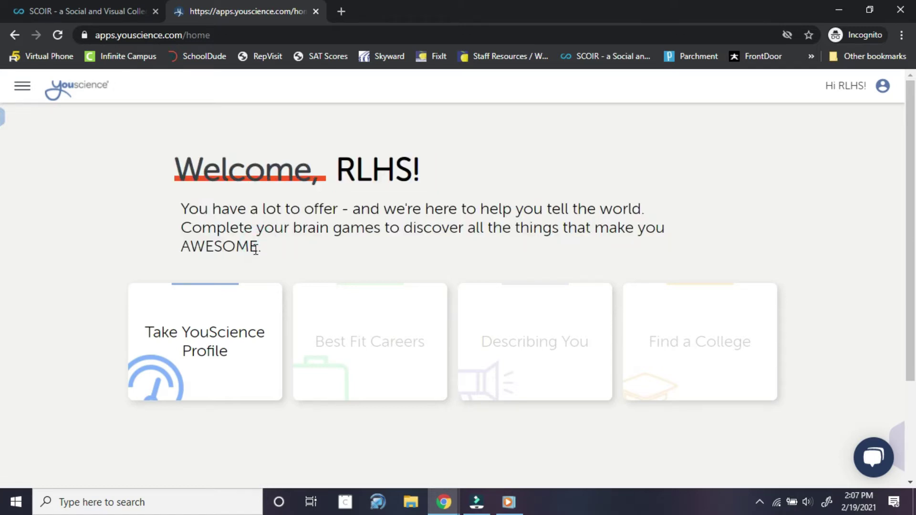
left_click_drag(260, 246, 175, 171)
left_click(177, 170)
scroll(668, 282, "down", 3)
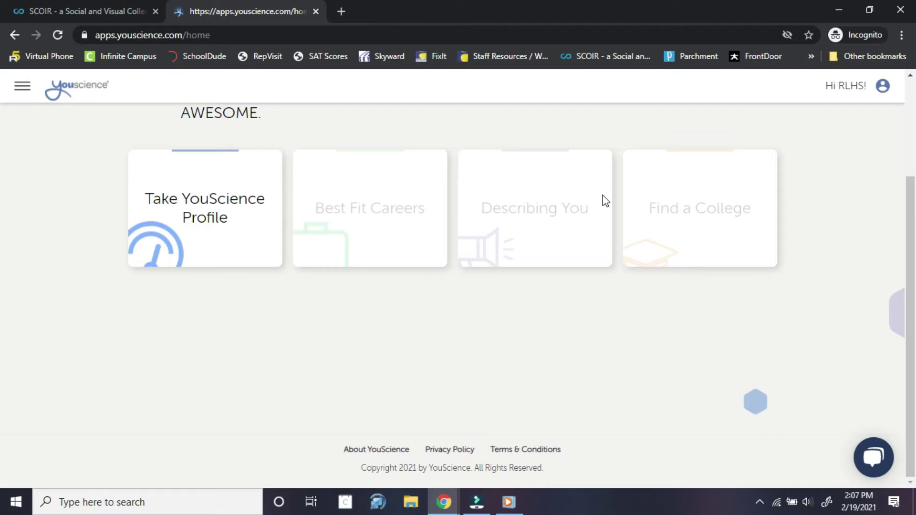
scroll(602, 200, "up", 1)
scroll(607, 201, "up", 1)
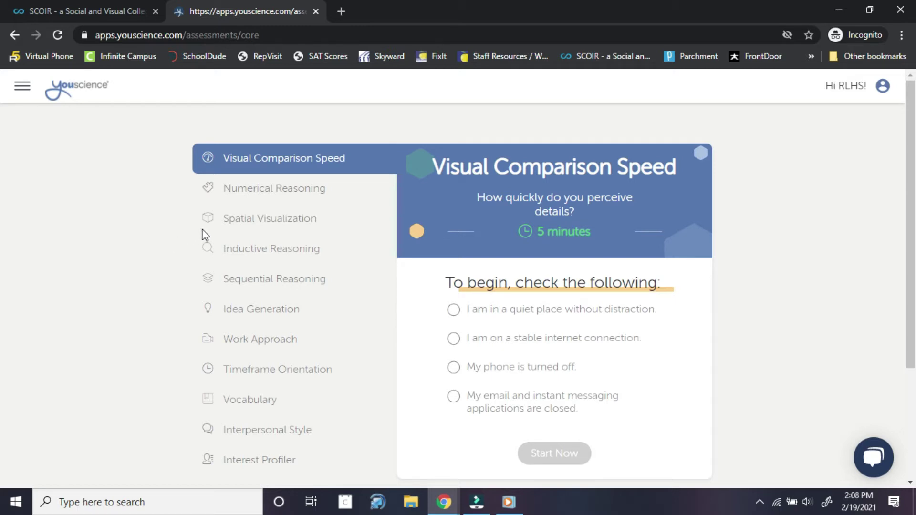
scroll(206, 233, "down", 2)
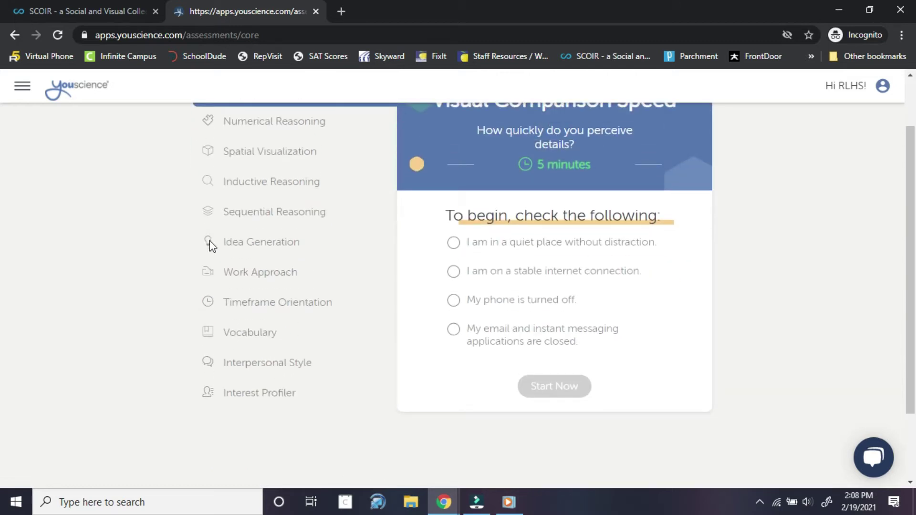
scroll(210, 240, "up", 2)
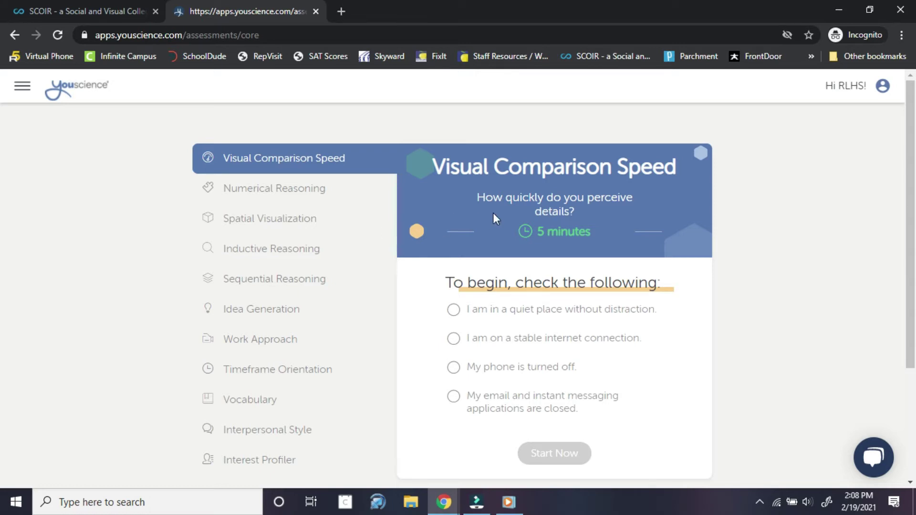
scroll(509, 205, "down", 2)
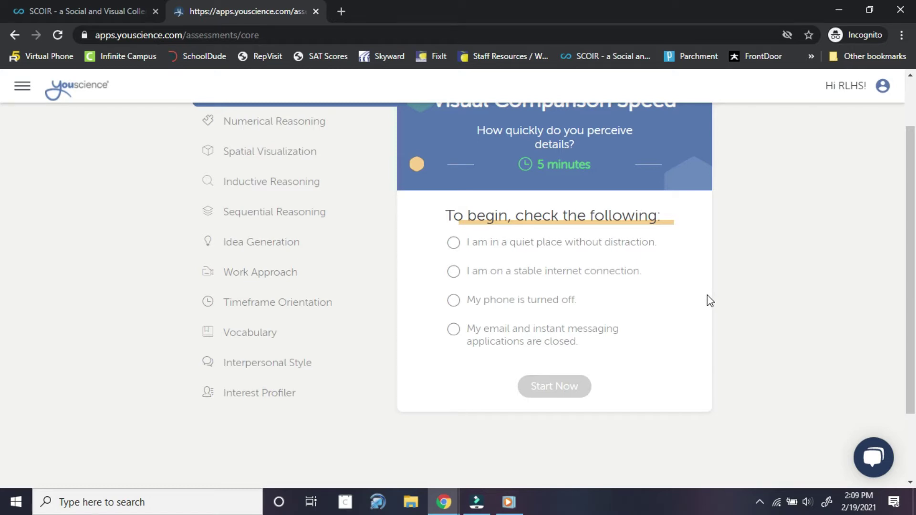
scroll(695, 310, "up", 2)
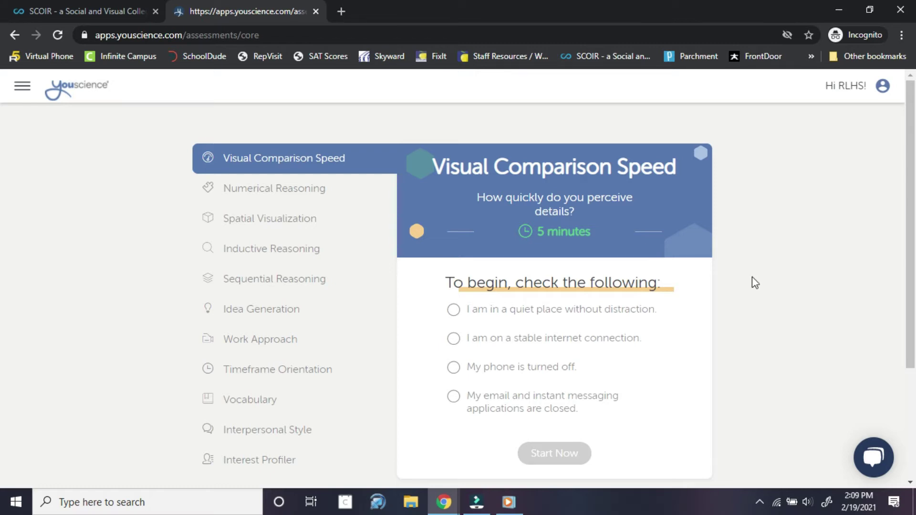
Step: Tick the four readiness checks: quiet place, stable internet, phone off, messaging apps closed
scroll(619, 270, "down", 1)
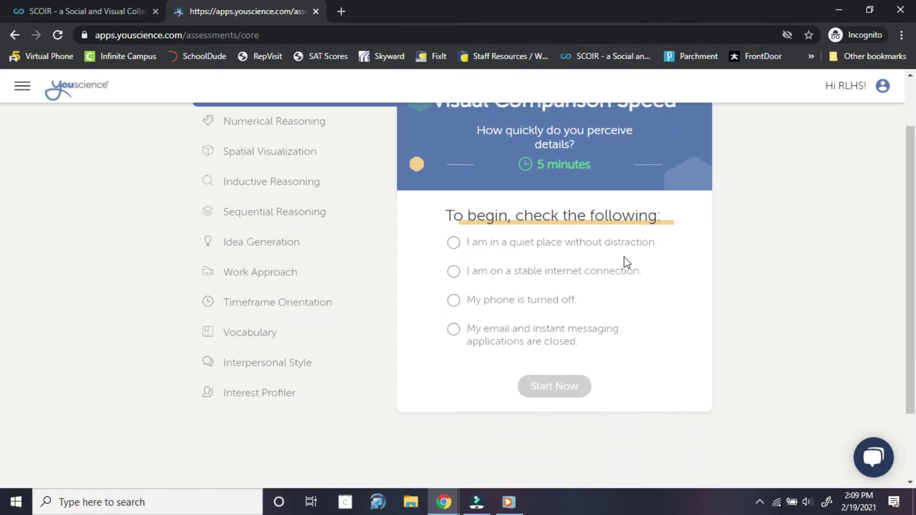
left_click(452, 244)
left_click(452, 271)
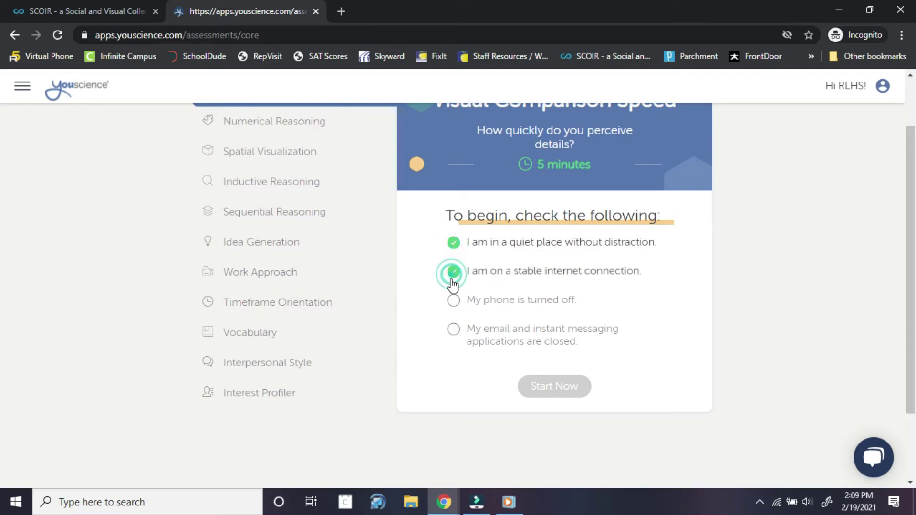
left_click(453, 300)
left_click(453, 329)
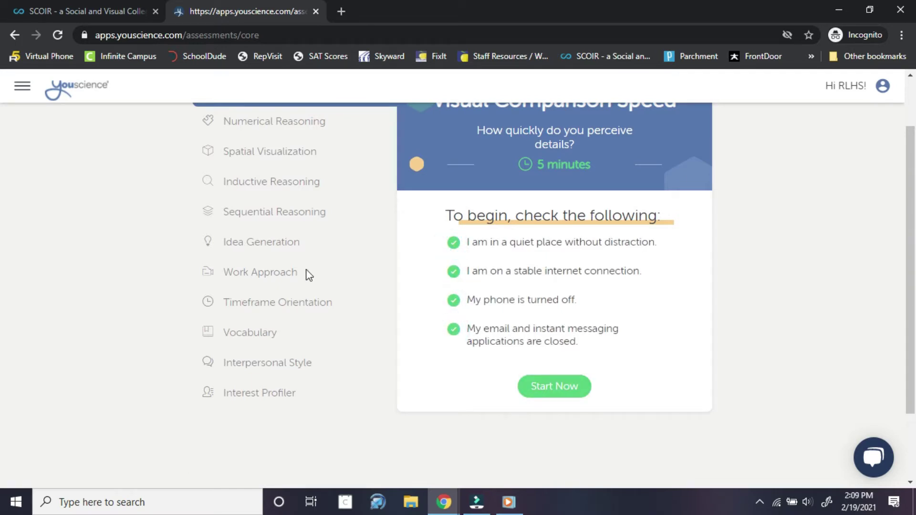
scroll(361, 266, "up", 2)
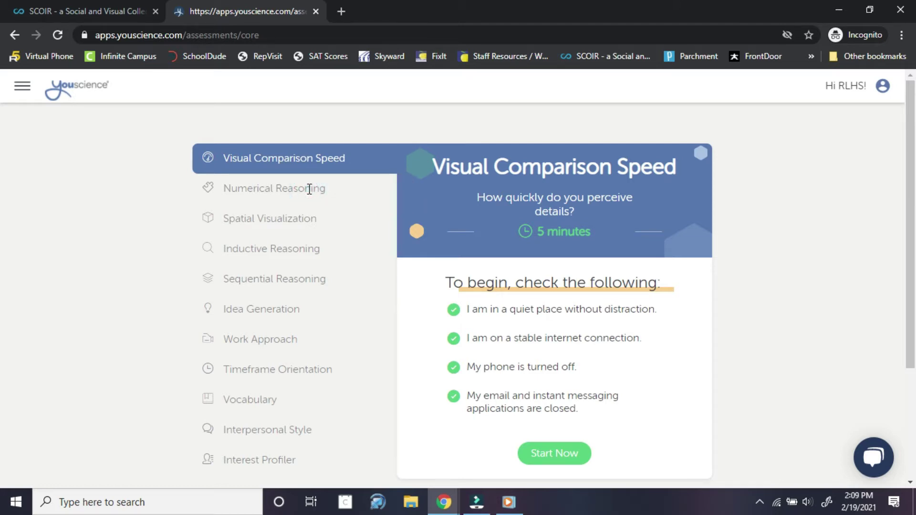
Step: Leave the Visual Comparison Speed instructions and go back to the YouScience home page
scroll(301, 408, "down", 1)
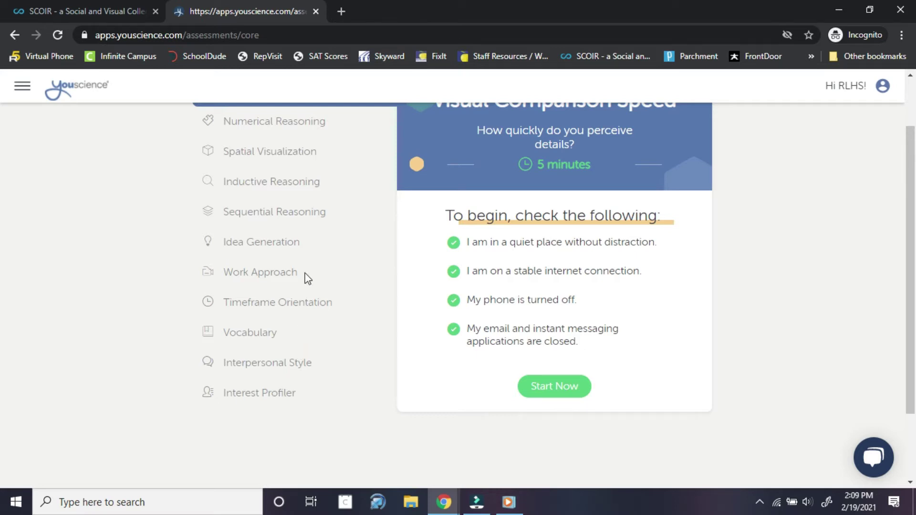
scroll(305, 279, "up", 1)
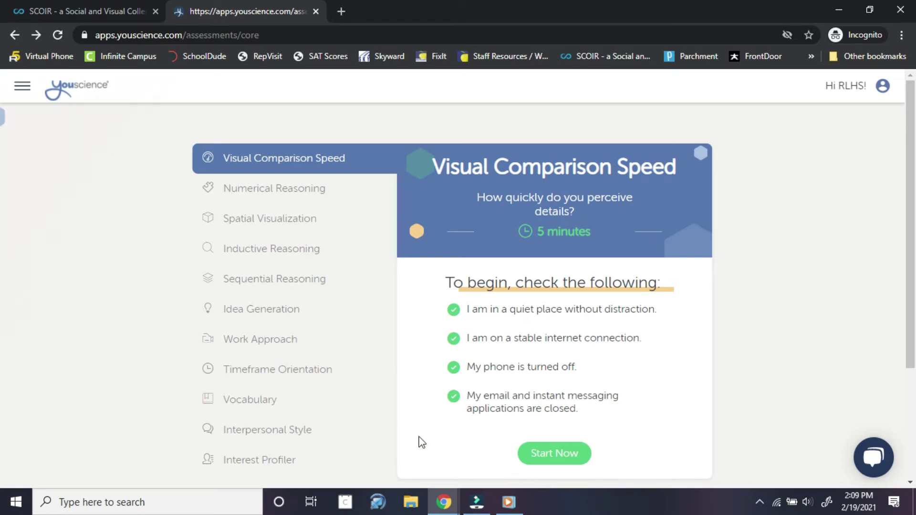
key("alt+Left")
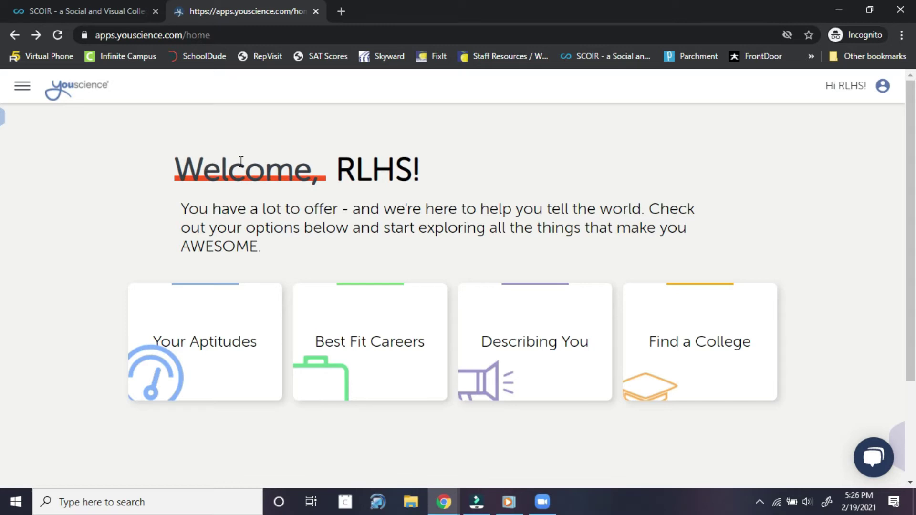
Step: Look over the Aptitudes page with the Your Talents chart and Brainstormer summary
scroll(257, 157, "down", 1)
scroll(260, 156, "up", 1)
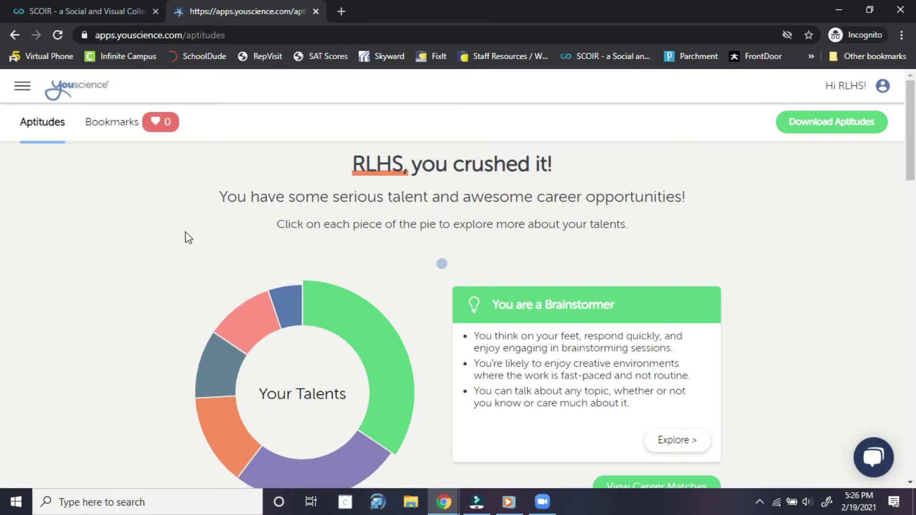
Step: Scroll the Aptitudes results through Personal Approach and team style
scroll(186, 233, "down", 1)
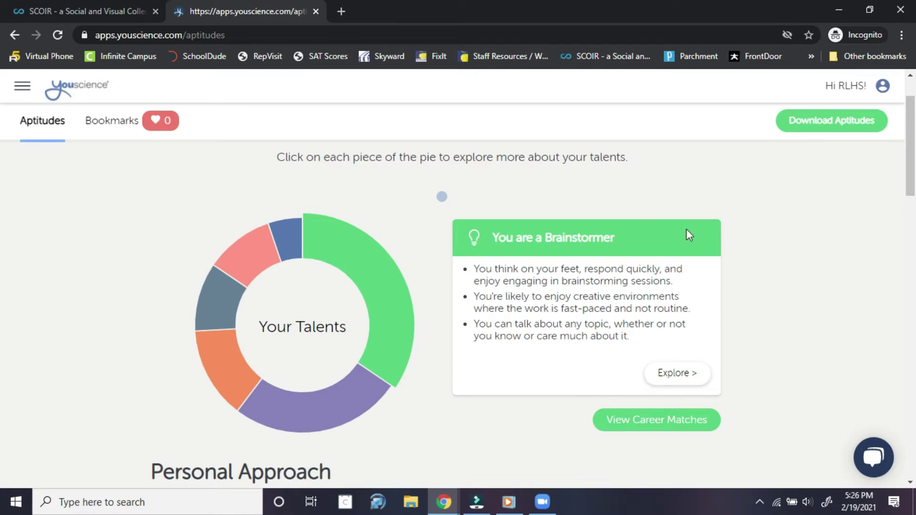
scroll(683, 230, "down", 5)
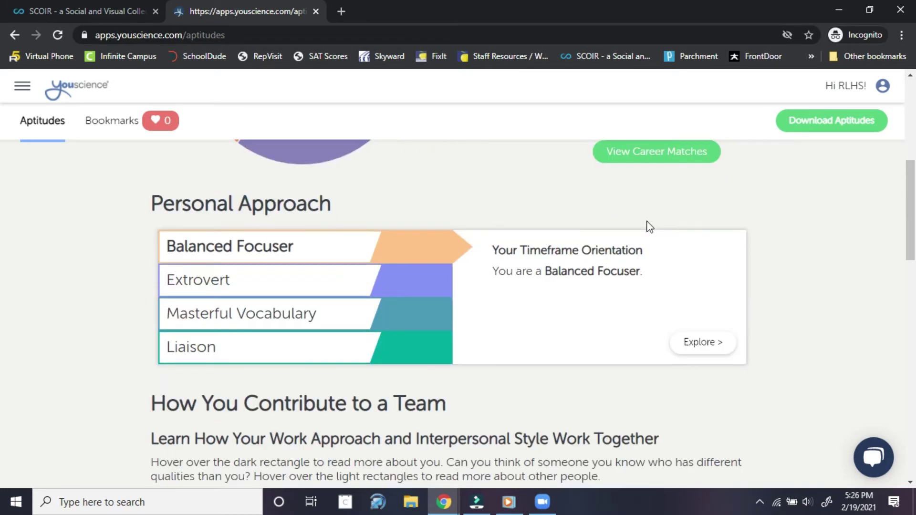
scroll(649, 225, "down", 2)
scroll(648, 220, "up", 1)
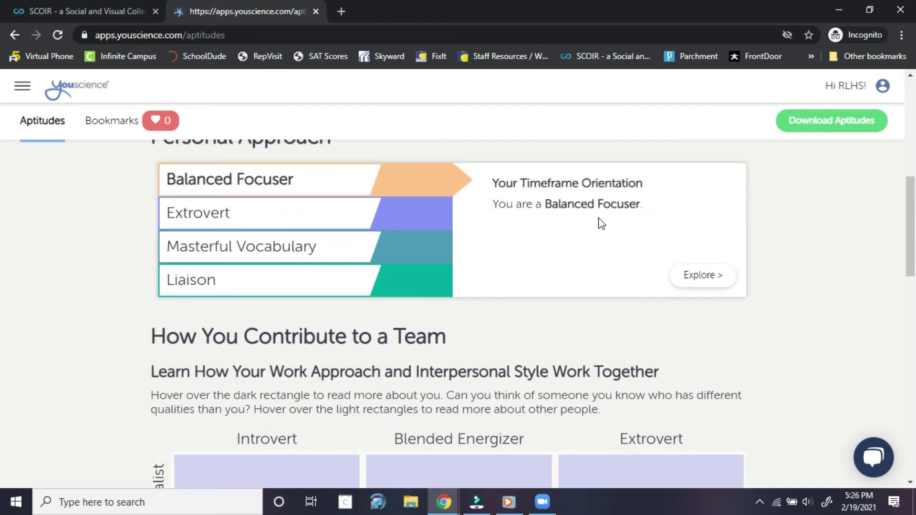
Step: Open the full Extrovert interpersonal style details and scroll down to More Brain Games
left_click(400, 212)
left_click(718, 285)
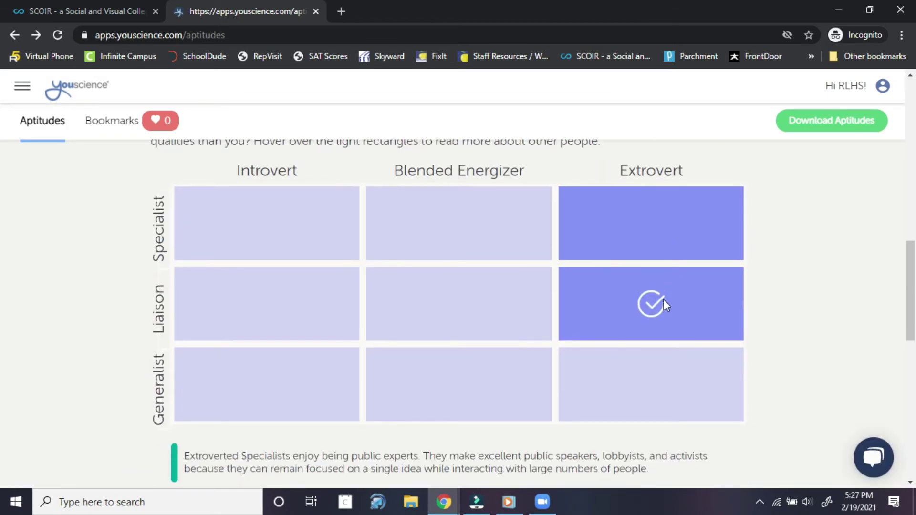
scroll(665, 307, "down", 5)
scroll(668, 307, "down", 1)
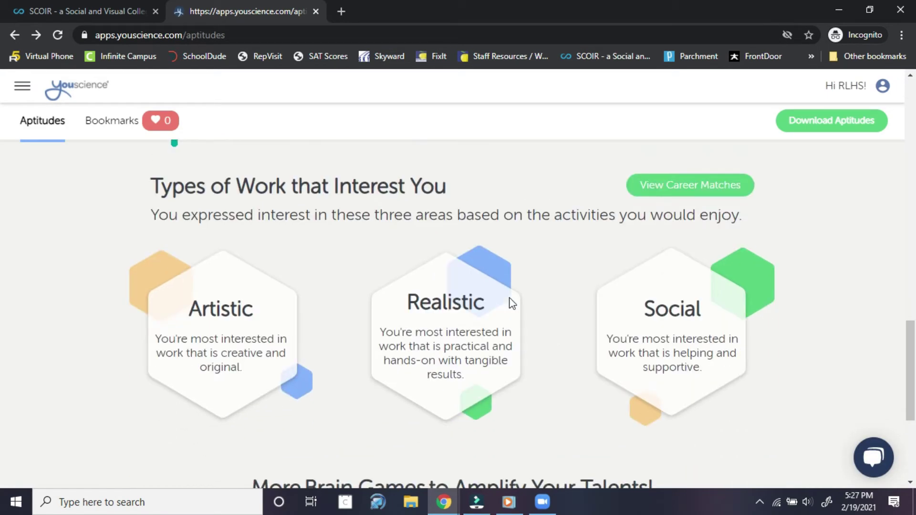
scroll(511, 303, "down", 1)
scroll(509, 302, "up", 1)
scroll(642, 319, "down", 4)
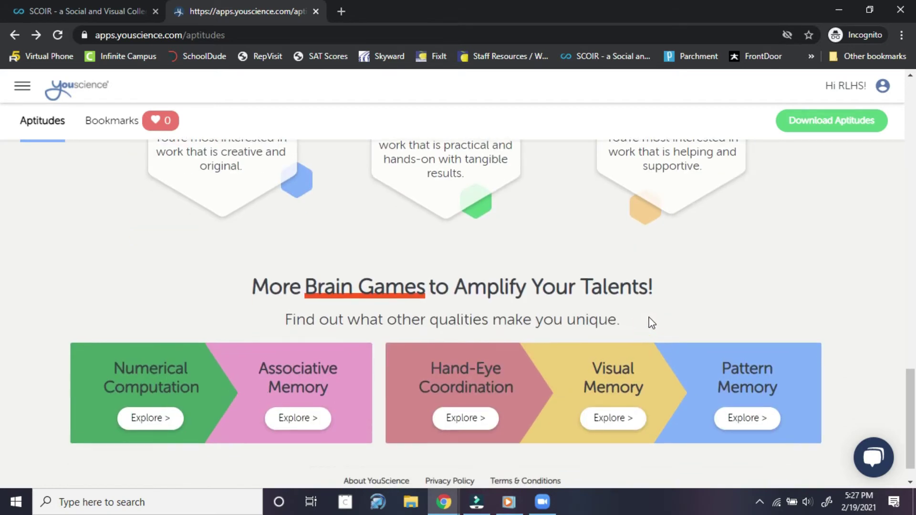
scroll(652, 323, "down", 1)
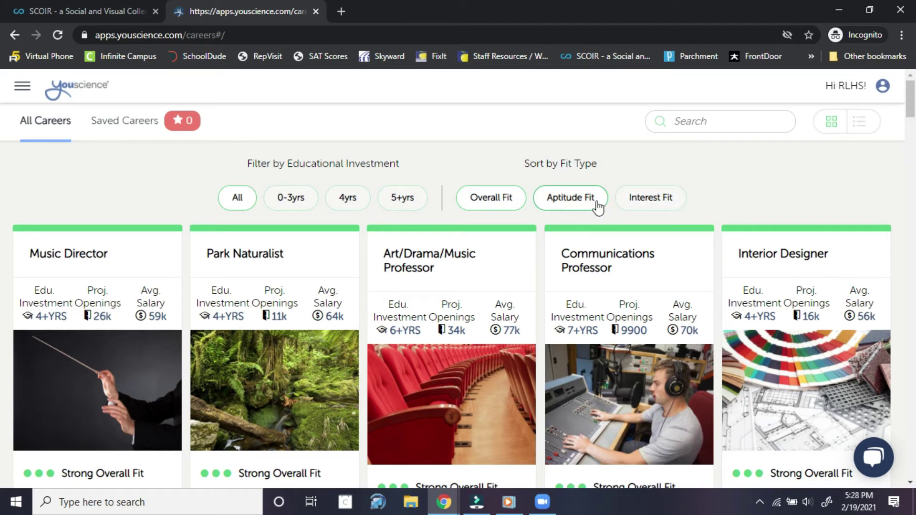
Step: Sort the career matches by Aptitude Fit so Communications and History Professor lead
left_click(589, 203)
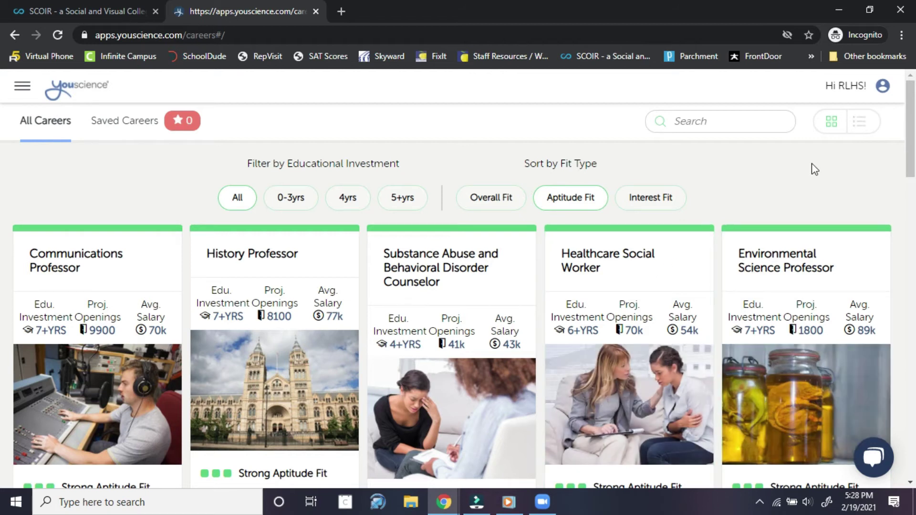
scroll(813, 172, "down", 1)
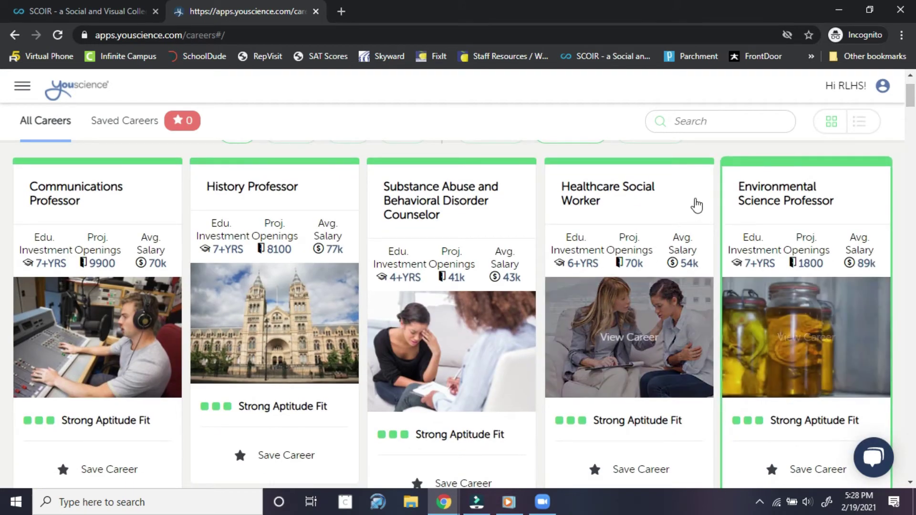
scroll(696, 206, "up", 1)
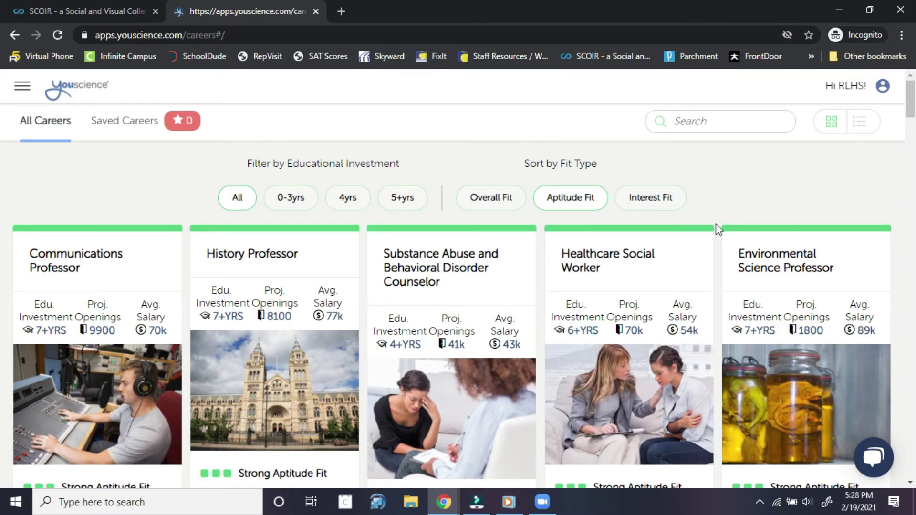
Step: Scroll down through the sorted career match cards
scroll(716, 224, "down", 2)
scroll(712, 246, "down", 6)
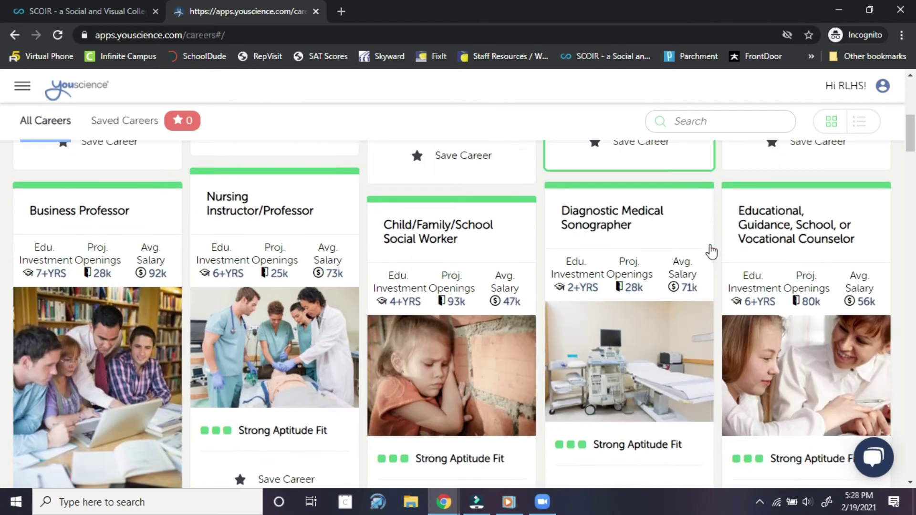
scroll(712, 251, "down", 7)
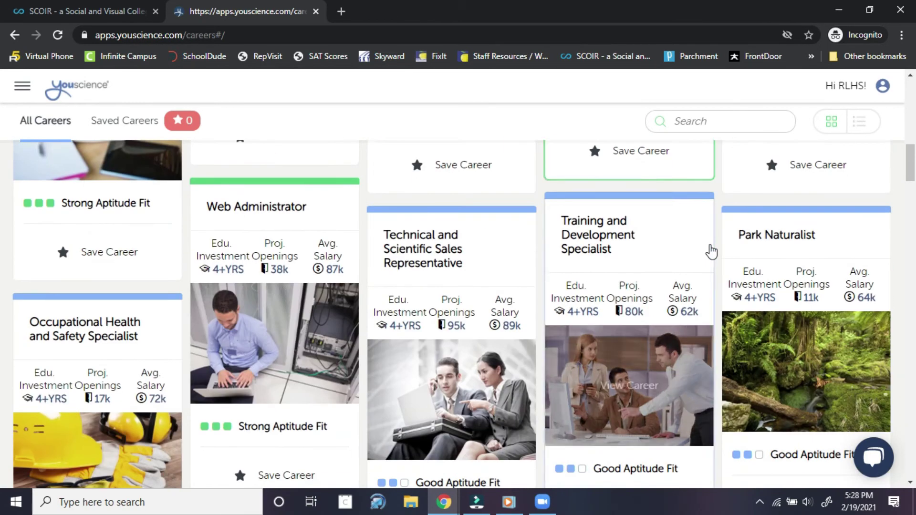
scroll(711, 252, "down", 3)
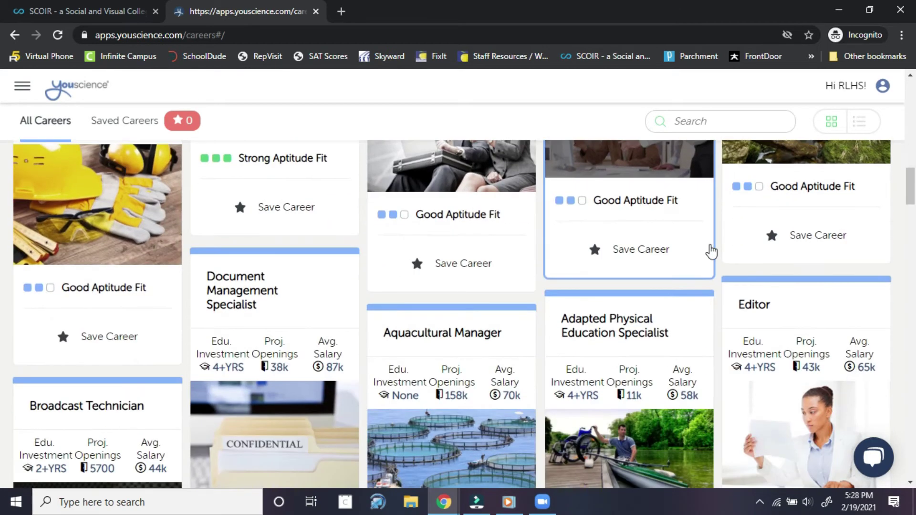
scroll(711, 251, "down", 7)
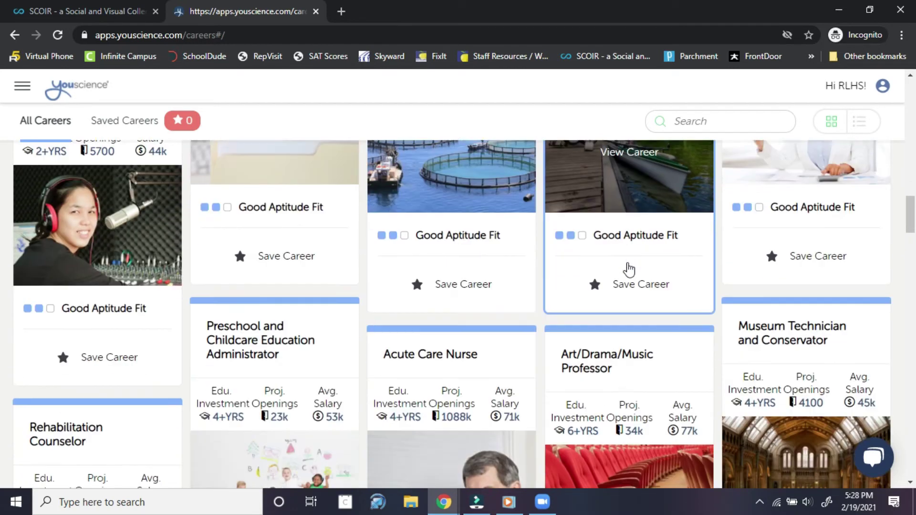
scroll(629, 270, "down", 2)
scroll(631, 267, "down", 6)
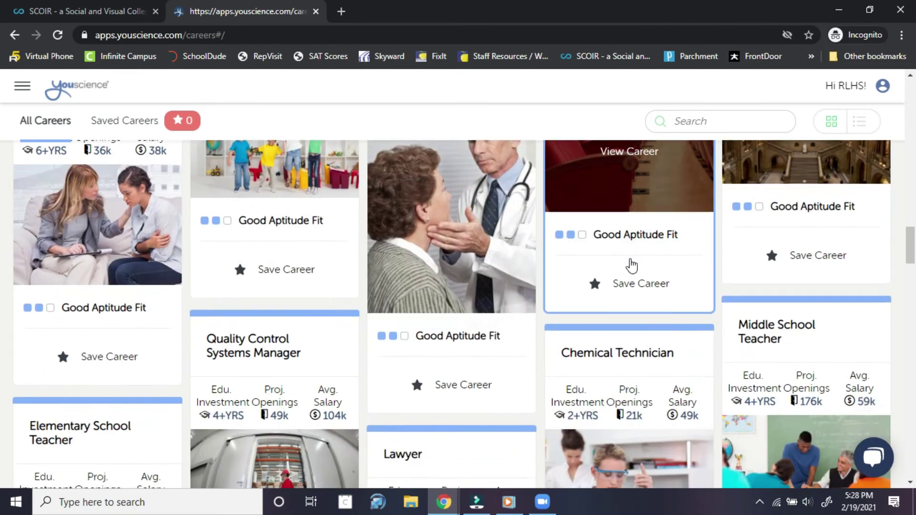
scroll(631, 265, "down", 11)
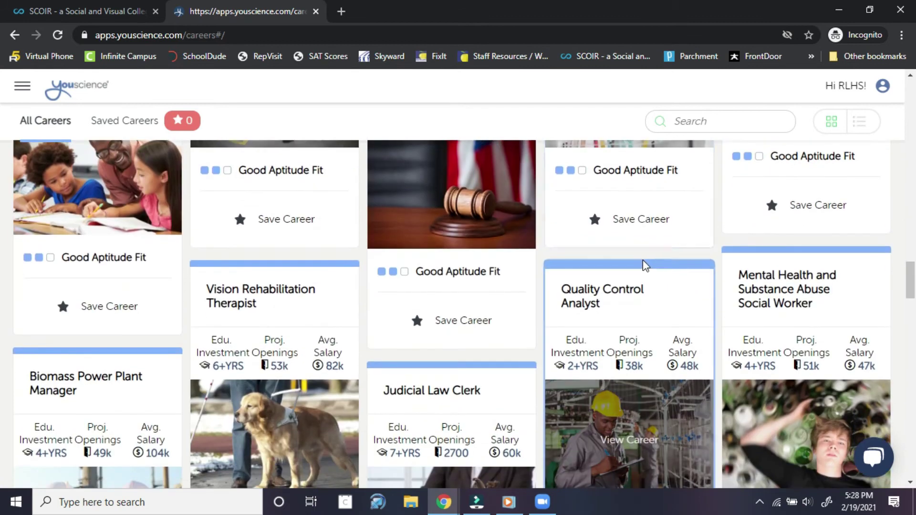
scroll(646, 266, "down", 3)
scroll(656, 264, "down", 6)
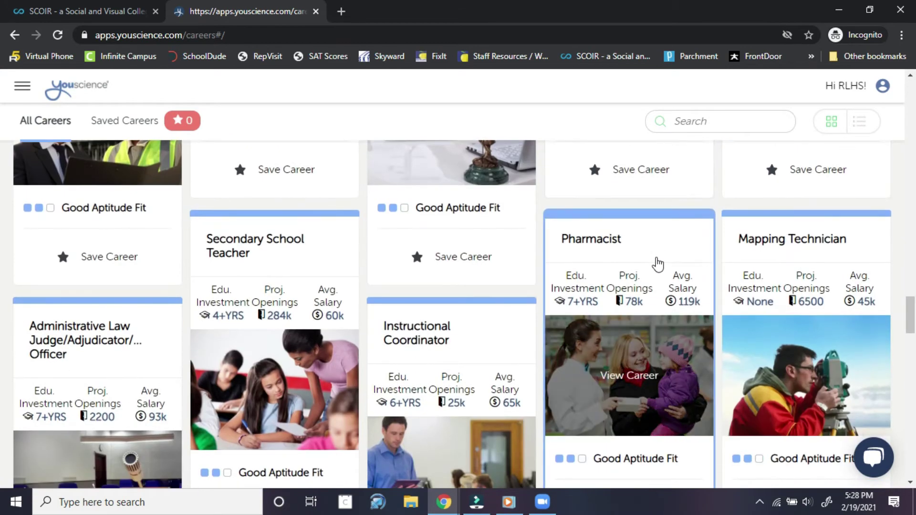
scroll(659, 264, "down", 3)
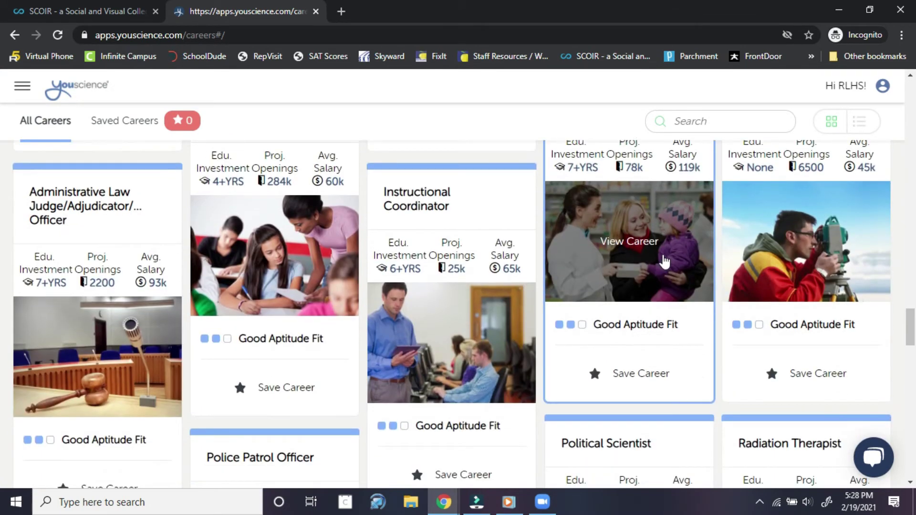
scroll(664, 261, "down", 6)
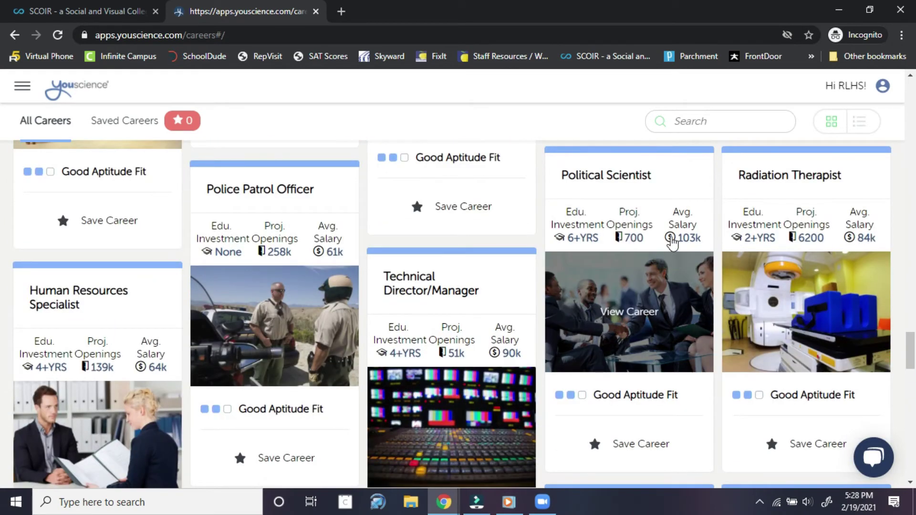
scroll(705, 241, "down", 12)
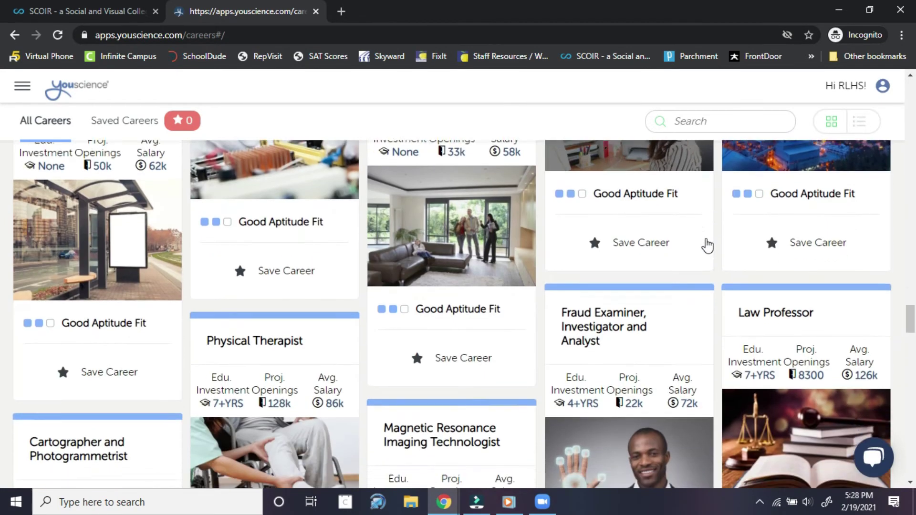
scroll(706, 246, "down", 10)
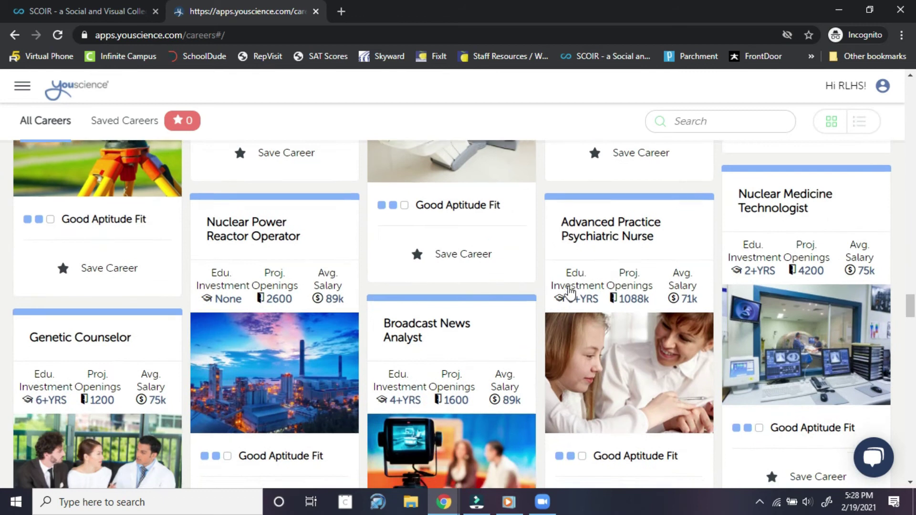
scroll(570, 291, "down", 3)
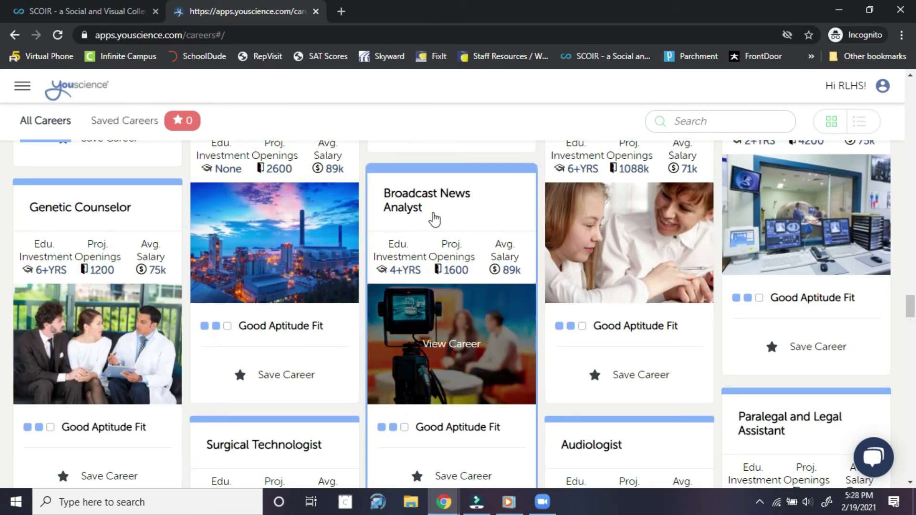
scroll(453, 222, "down", 2)
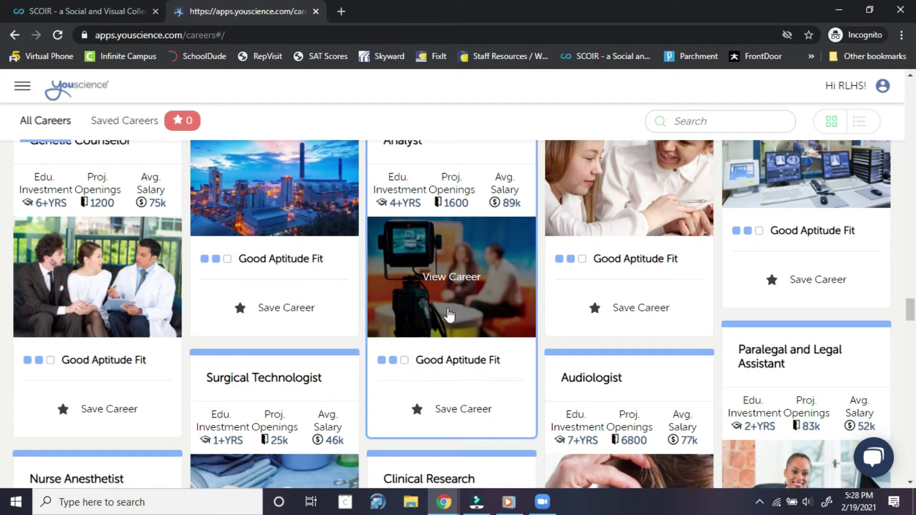
scroll(426, 267, "up", 2)
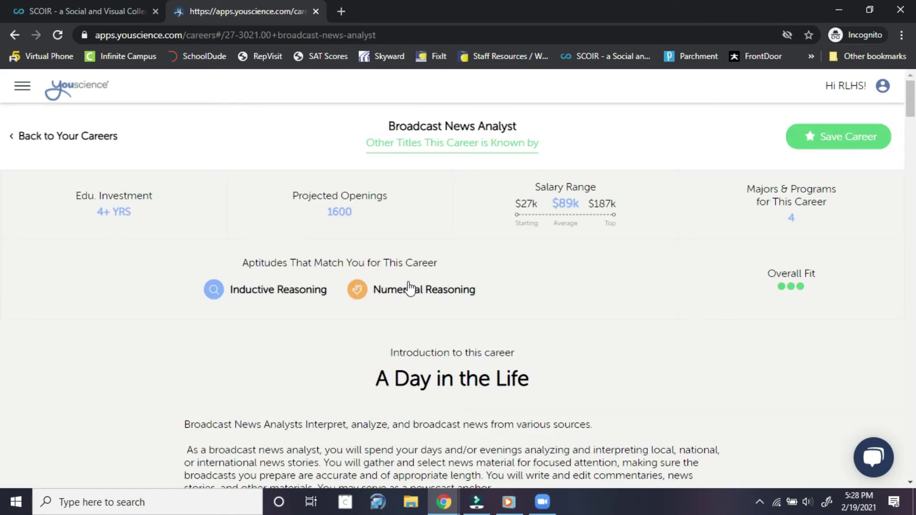
Step: Scroll the Broadcast News Analyst page past A Day in the Life, Core Tasks and fit charts
scroll(430, 267, "down", 2)
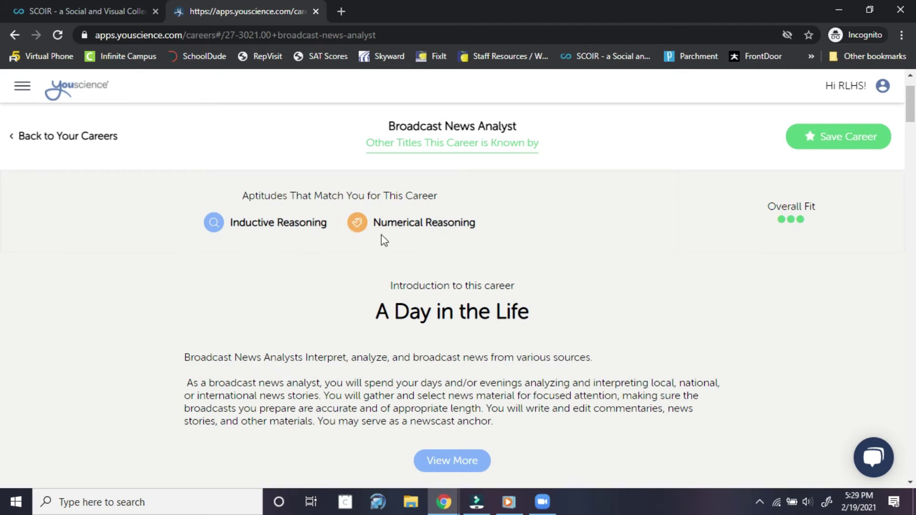
scroll(341, 352, "down", 1)
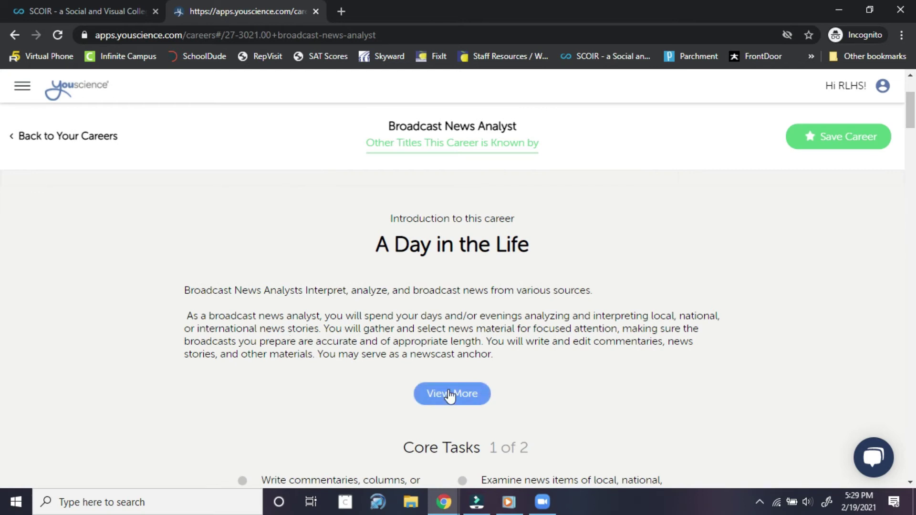
scroll(262, 315, "down", 3)
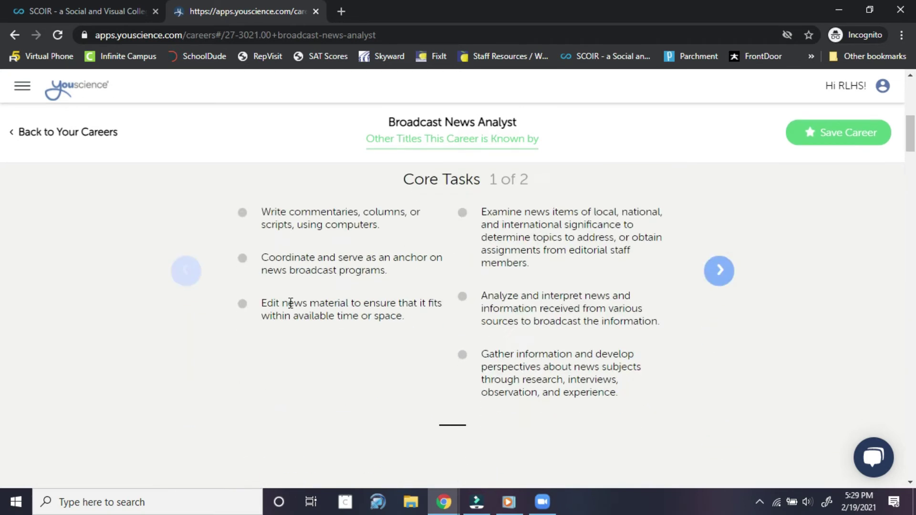
scroll(366, 248, "down", 7)
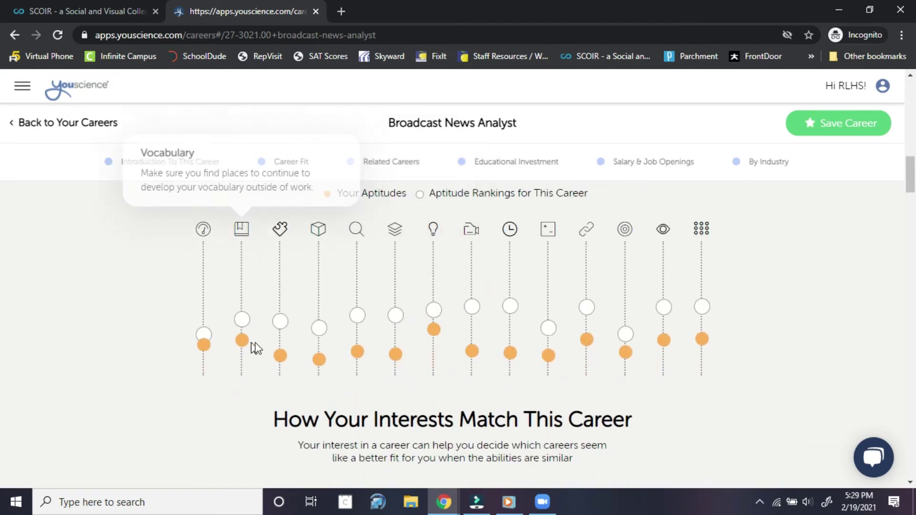
scroll(777, 284, "down", 5)
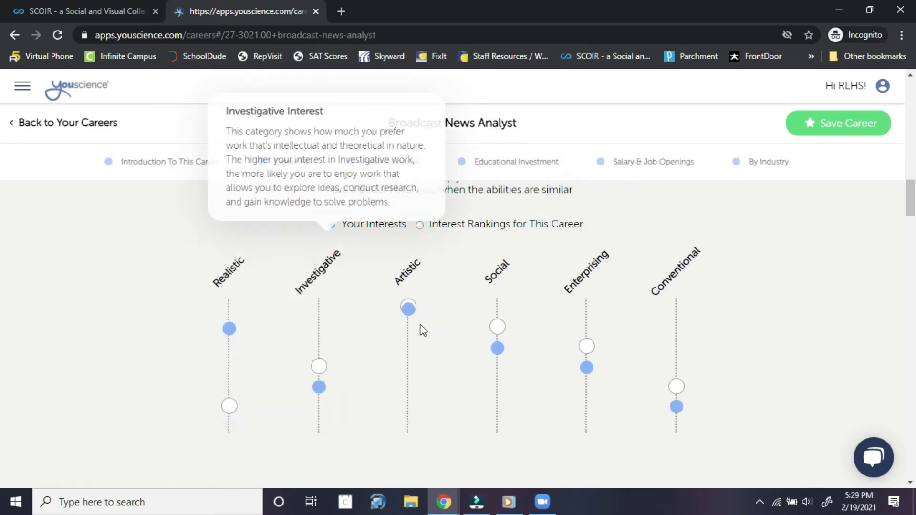
Step: Browse the Related Careers cards for Broadcast News Analyst
scroll(737, 317, "down", 3)
scroll(741, 316, "down", 3)
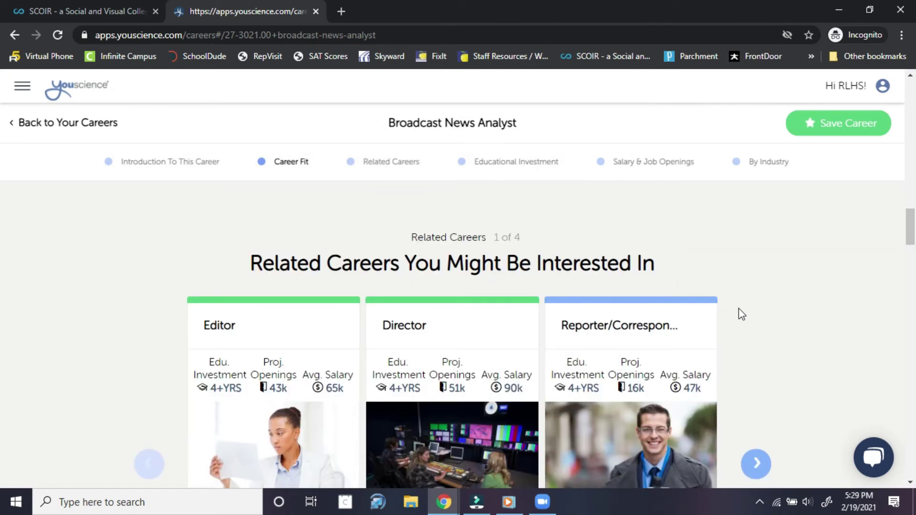
scroll(740, 305, "down", 2)
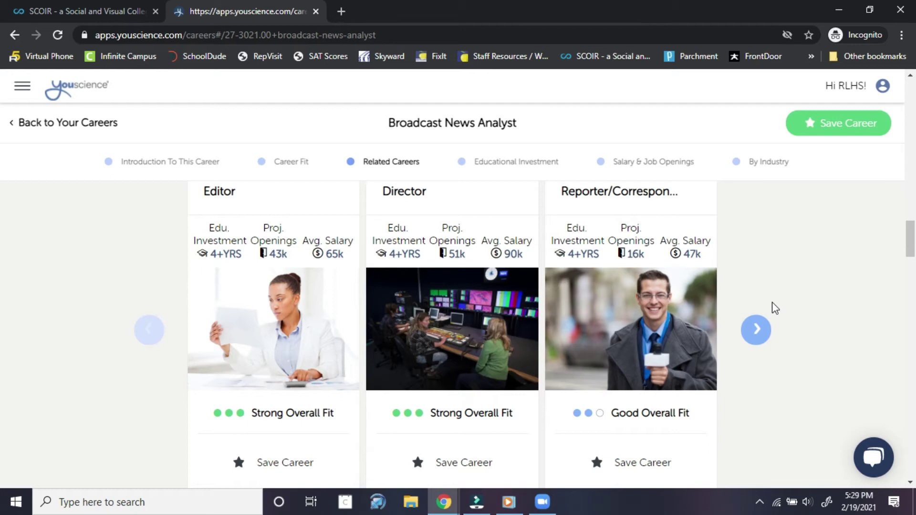
scroll(773, 307, "up", 5)
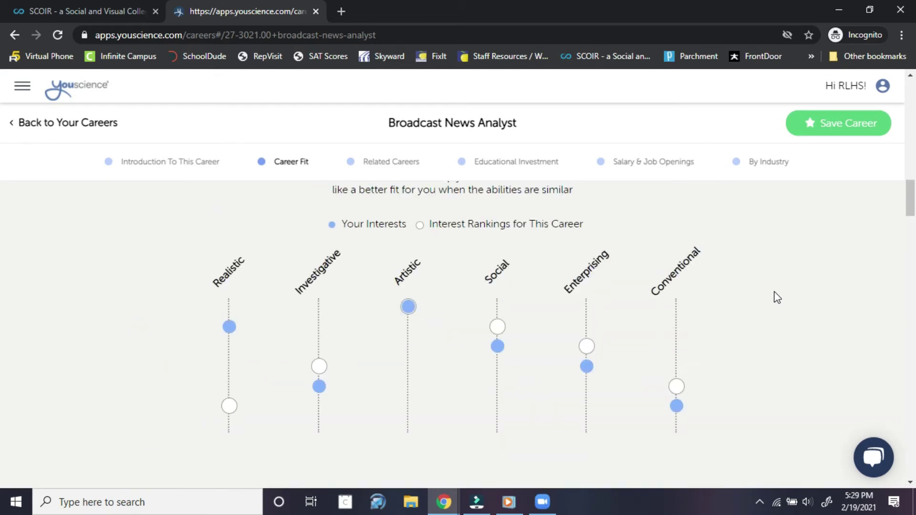
scroll(785, 296, "down", 5)
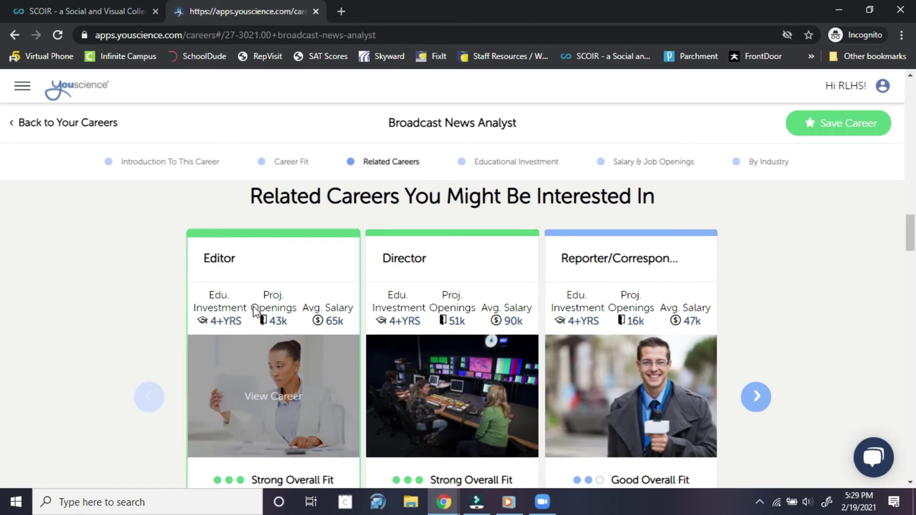
scroll(617, 307, "down", 3)
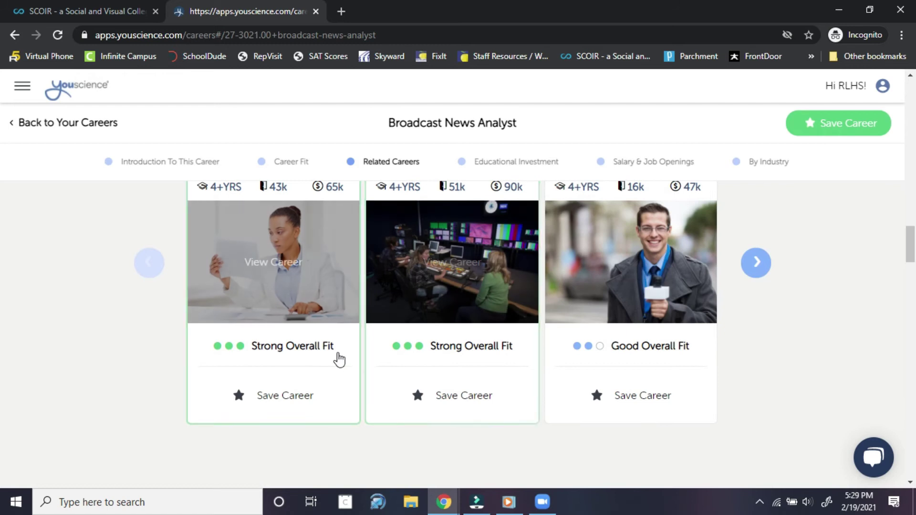
scroll(430, 352, "up", 1)
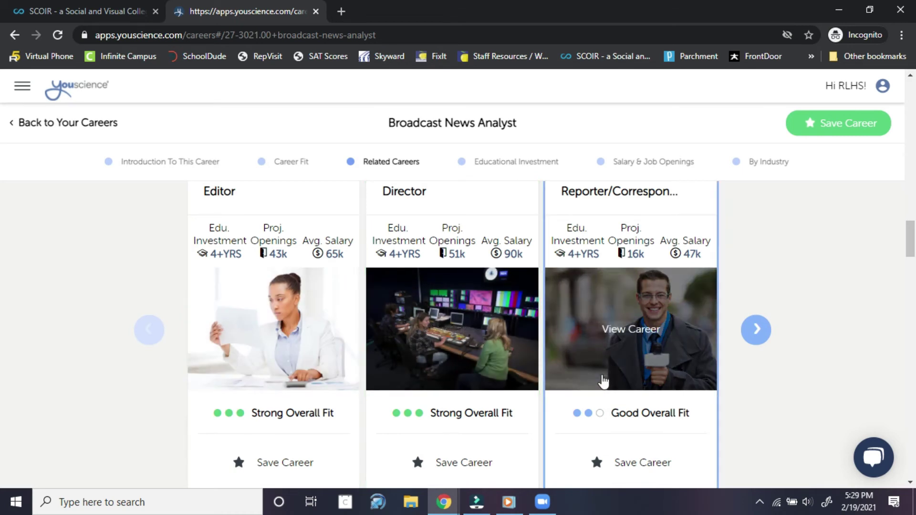
Step: Continue down through How You Get There, Commonly Held Degrees and the Educational Summary
scroll(312, 394, "down", 2)
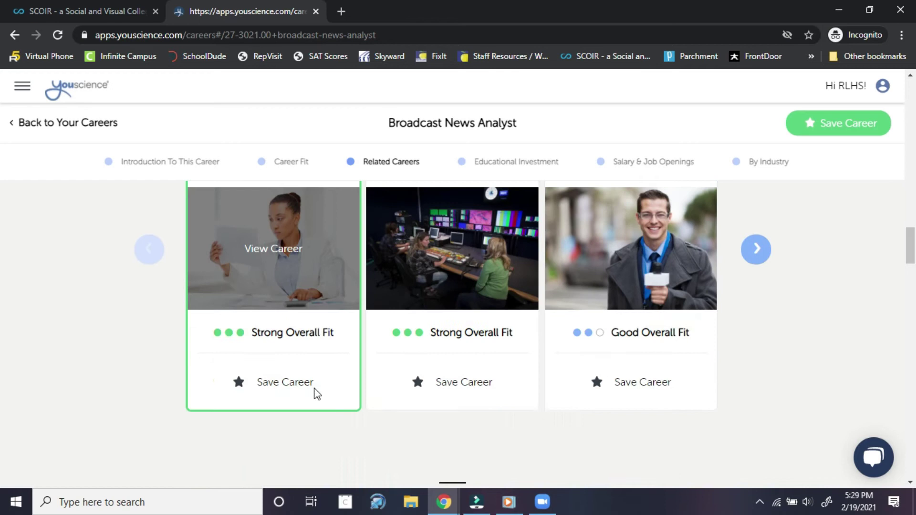
scroll(312, 394, "down", 8)
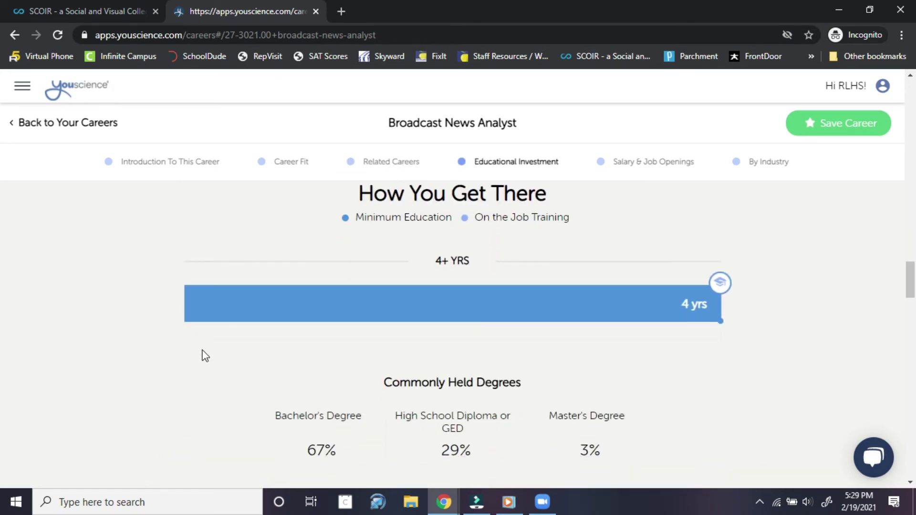
scroll(219, 353, "down", 3)
scroll(314, 319, "down", 3)
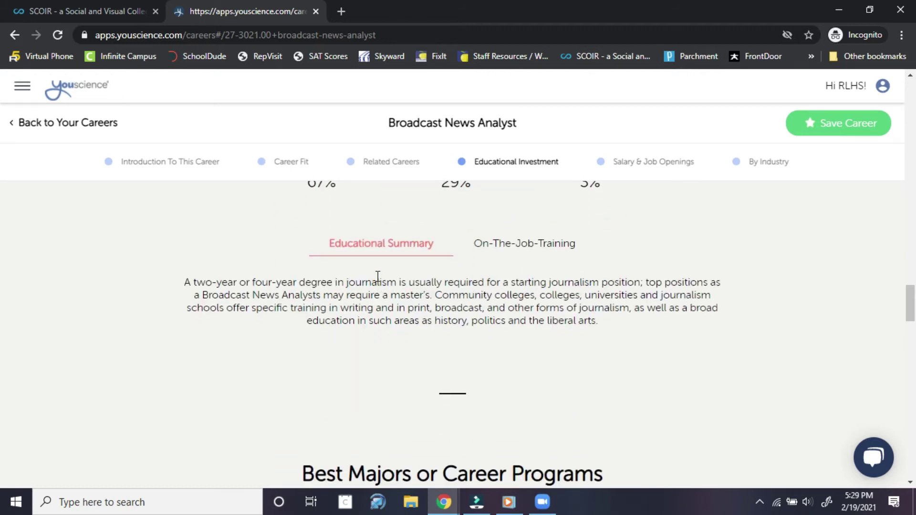
Step: Show the On-The-Job-Training description and scroll to Best Majors and the state salary map
left_click(482, 244)
scroll(482, 245, "down", 4)
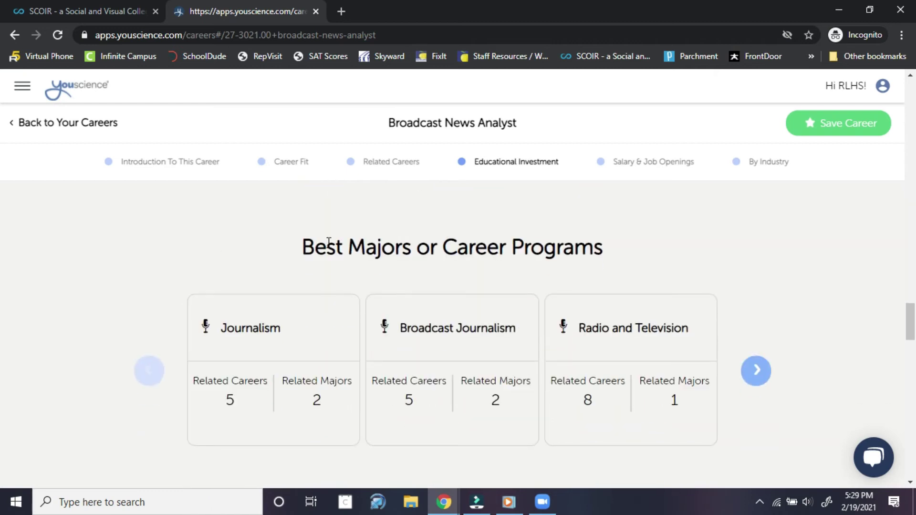
scroll(318, 258, "down", 3)
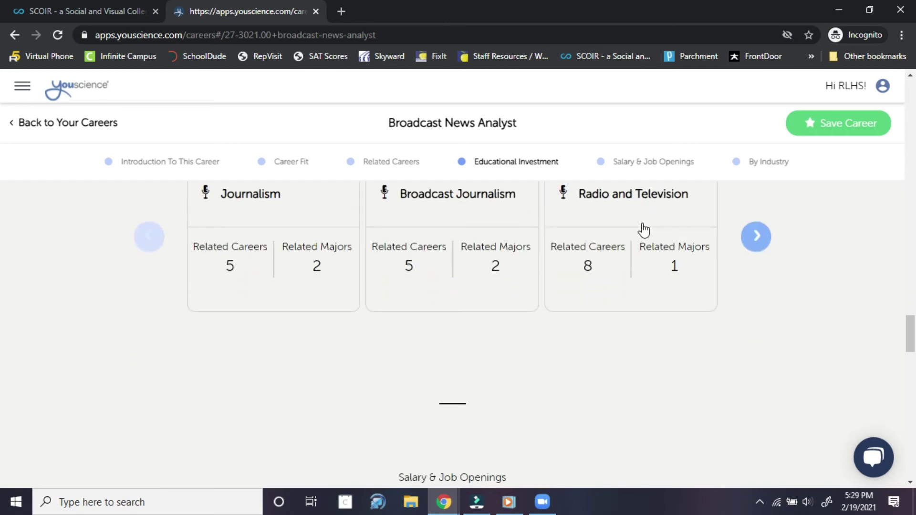
scroll(646, 229, "down", 5)
scroll(695, 225, "down", 3)
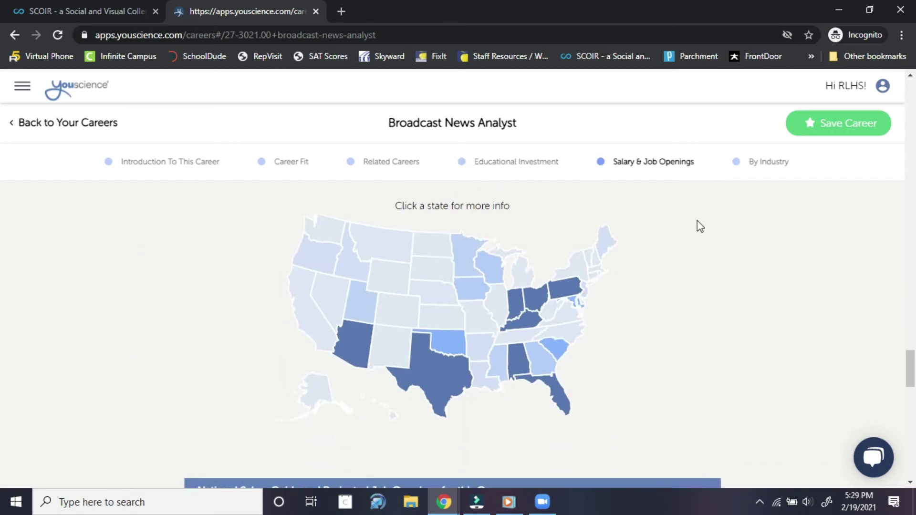
scroll(699, 222, "up", 1)
scroll(701, 227, "down", 1)
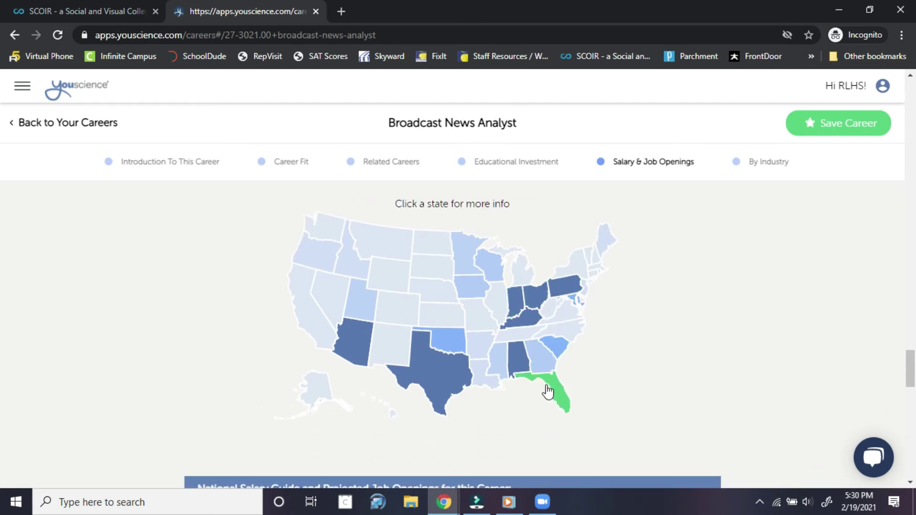
Step: Check Kansas salary data, review the Salary Guide and By Industry, then return to Career Fit
left_click(441, 314)
scroll(695, 270, "down", 4)
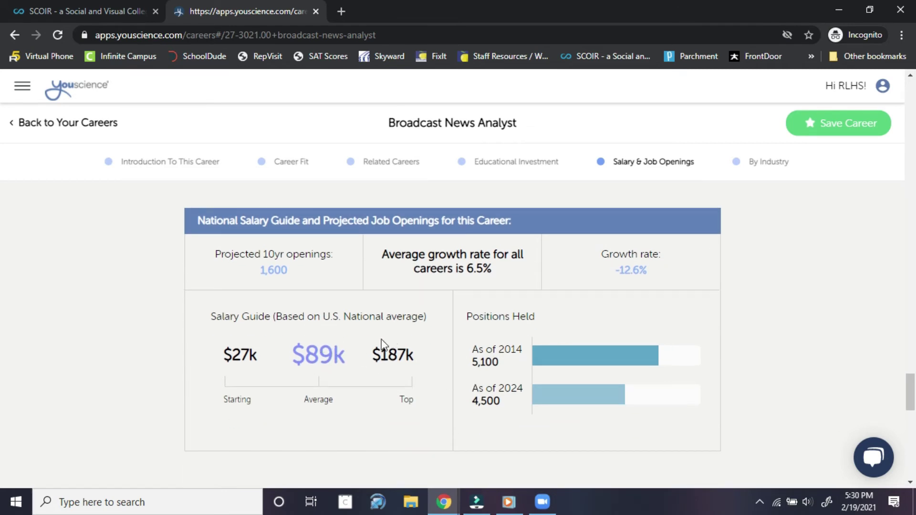
scroll(382, 339, "down", 2)
scroll(308, 268, "down", 4)
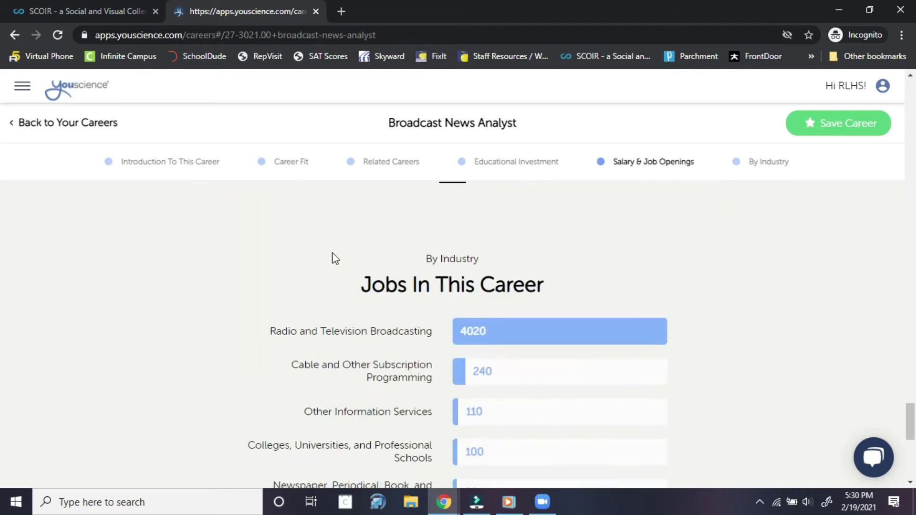
scroll(241, 244, "down", 5)
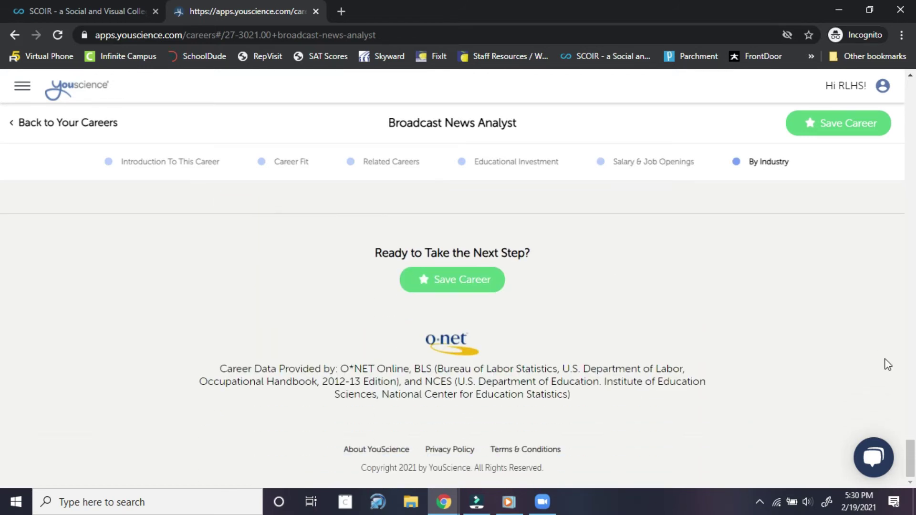
left_click_drag(910, 456, 911, 206)
Step: Browse the All Careers grid to reach the History Professor career page (8100 openings, $37k–$126k)
scroll(911, 206, "up", 10)
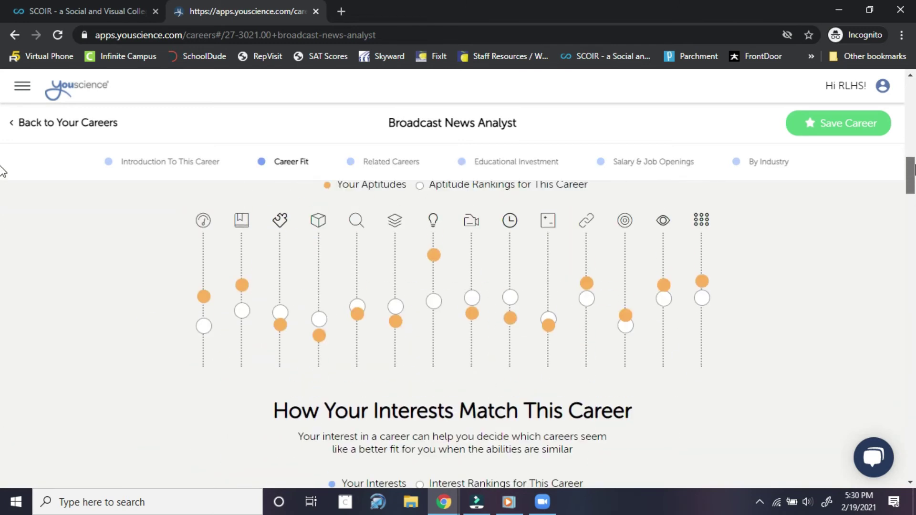
scroll(122, 190, "up", 5)
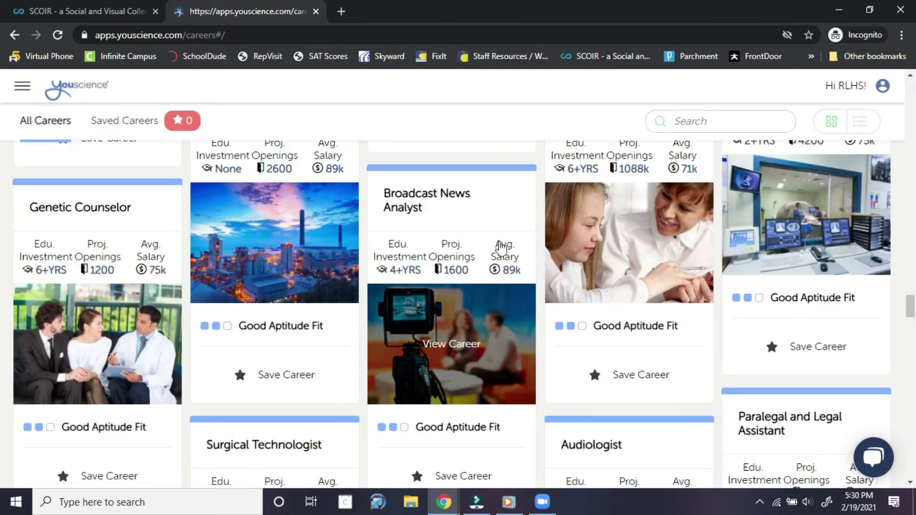
left_click_drag(910, 274, 910, 115)
scroll(778, 215, "up", 5)
scroll(779, 215, "up", 10)
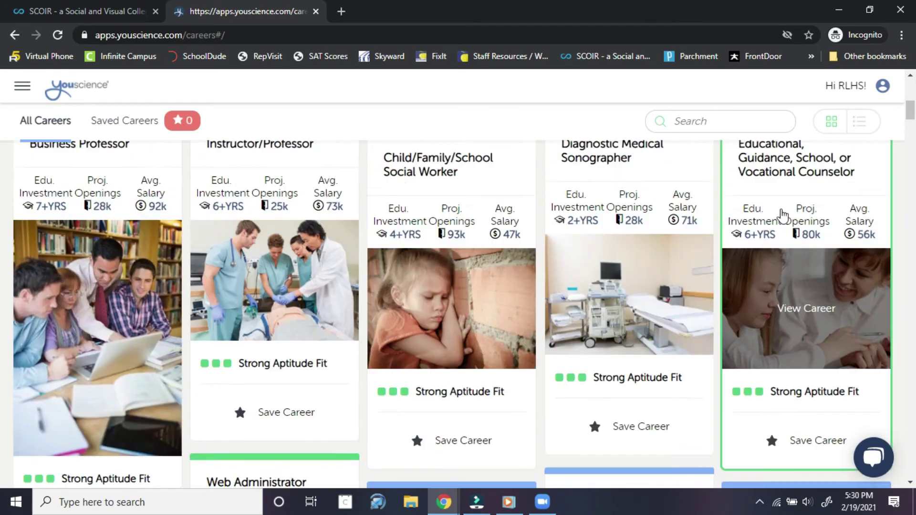
scroll(499, 245, "down", 3)
scroll(499, 246, "down", 4)
scroll(382, 241, "up", 1)
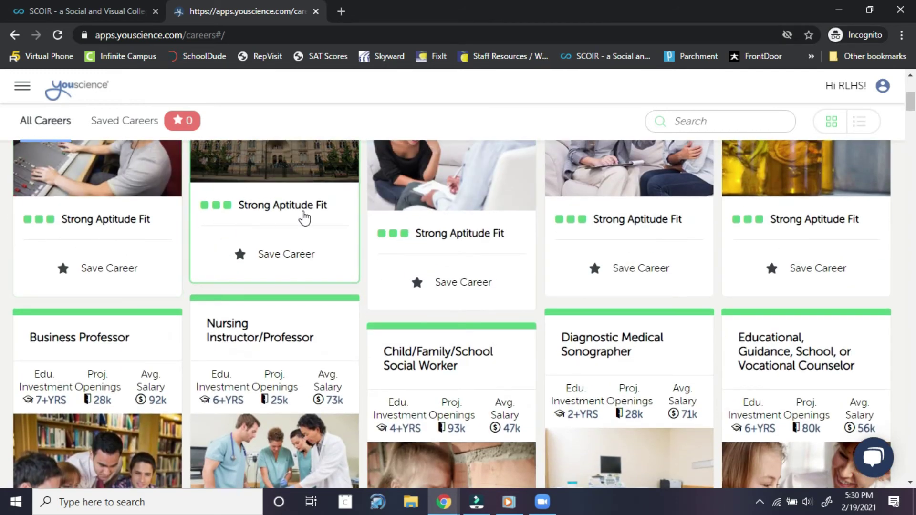
scroll(556, 239, "up", 5)
scroll(559, 239, "up", 1)
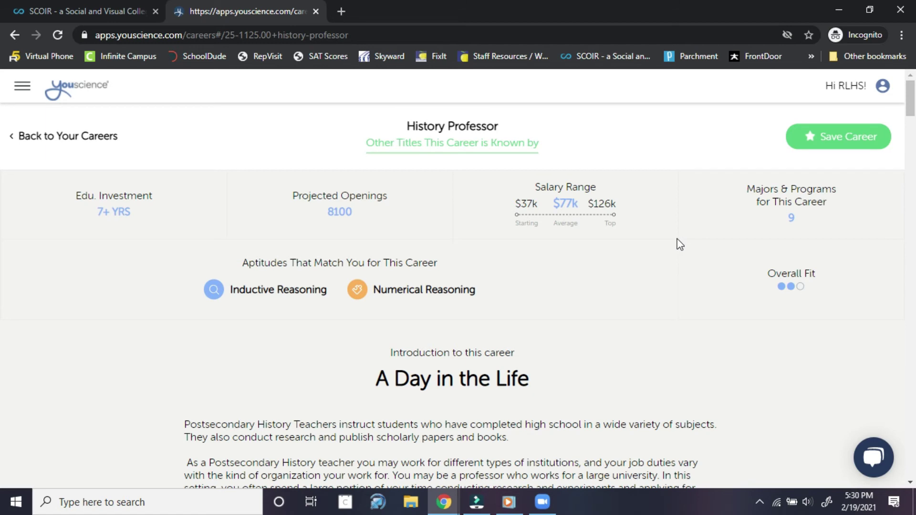
Step: Page through the History Professor core tasks until set 3 of 3 is shown
scroll(682, 243, "down", 3)
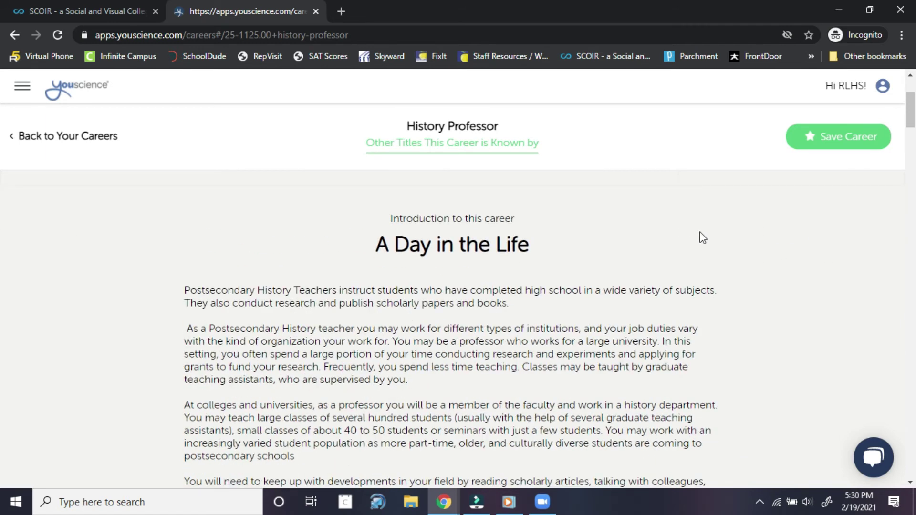
scroll(702, 237, "down", 10)
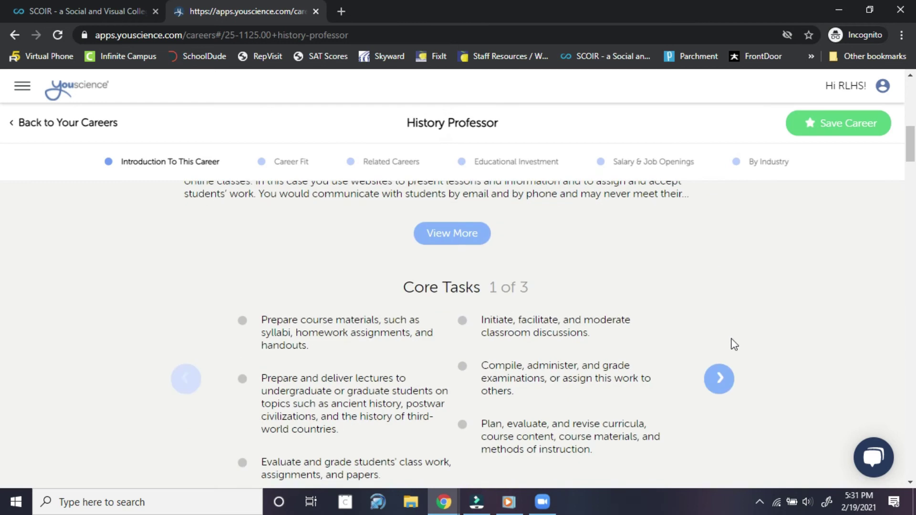
left_click(729, 392)
left_click(729, 392)
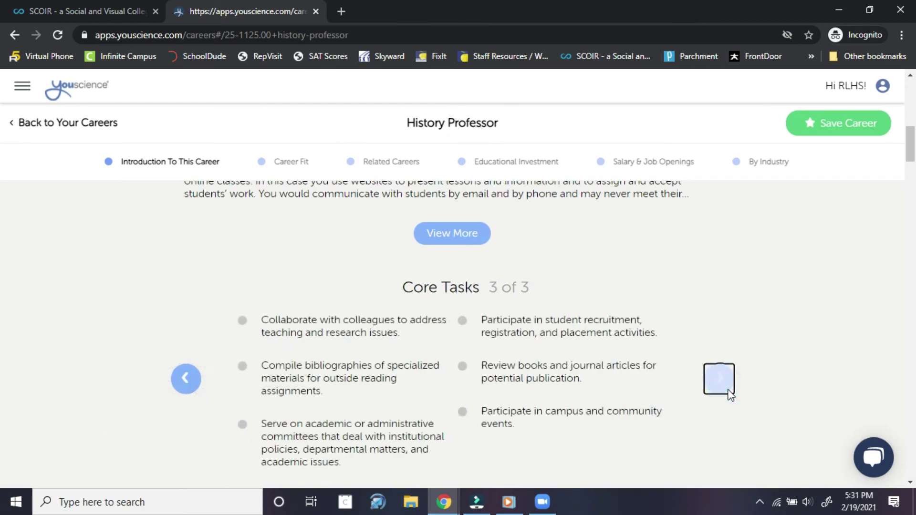
Step: Scroll past Career Fit and Related Careers to Educational Investment (54% doctoral, 45% master's)
scroll(790, 328, "down", 3)
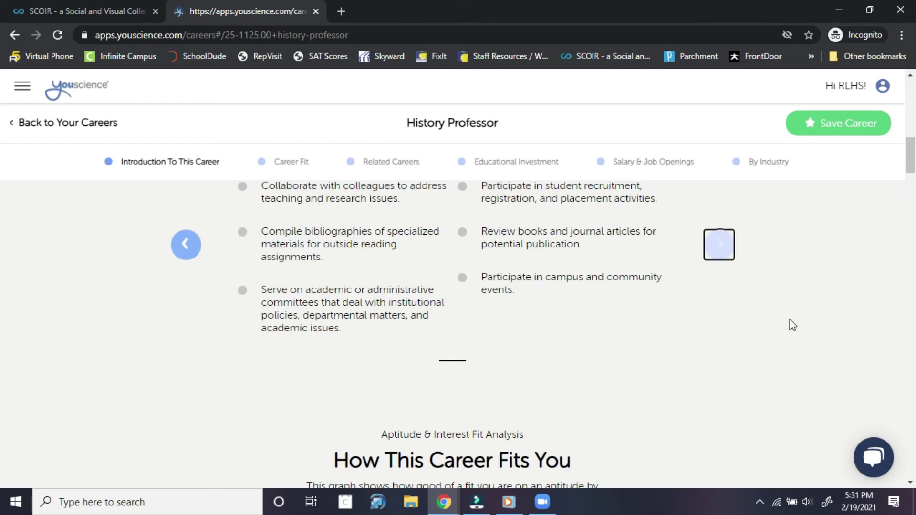
scroll(789, 320, "down", 4)
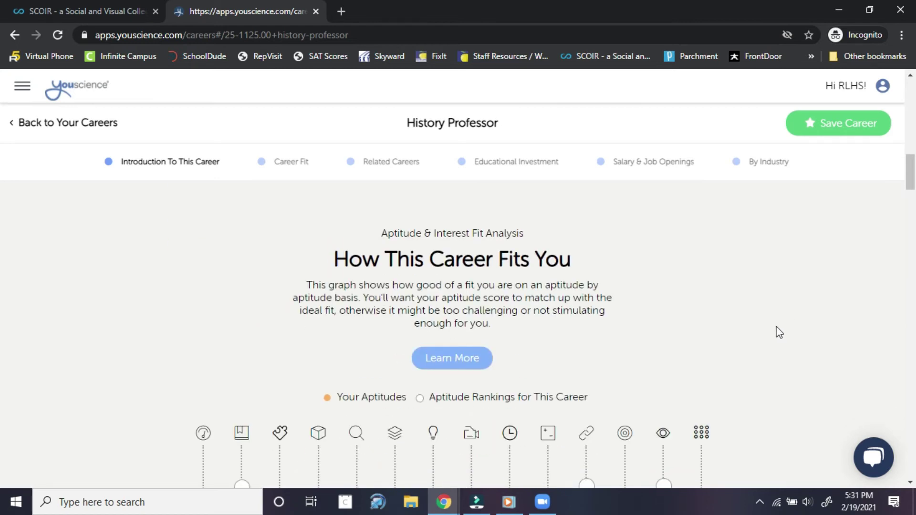
scroll(776, 329, "down", 4)
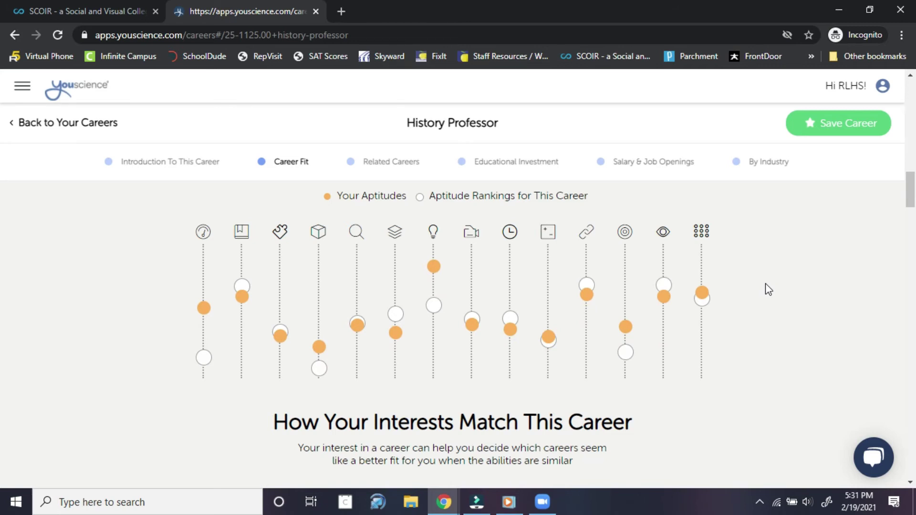
scroll(768, 290, "down", 12)
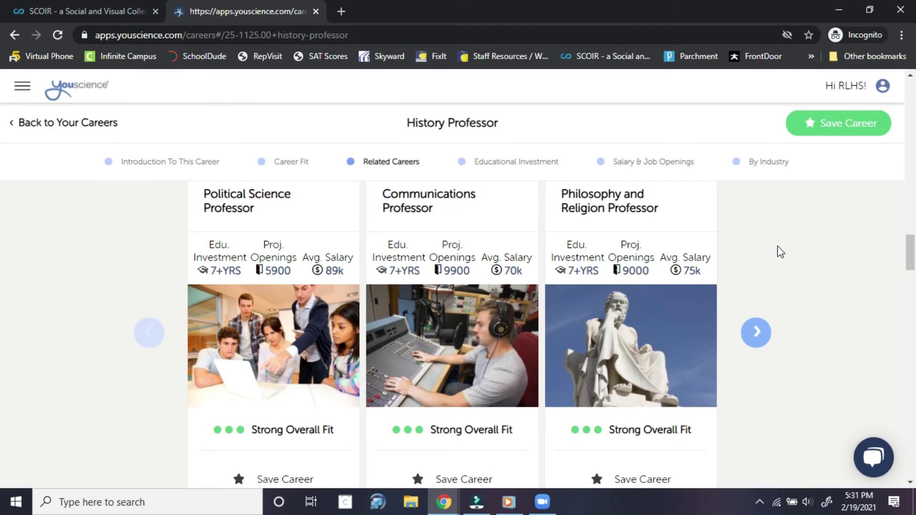
scroll(811, 236, "down", 1)
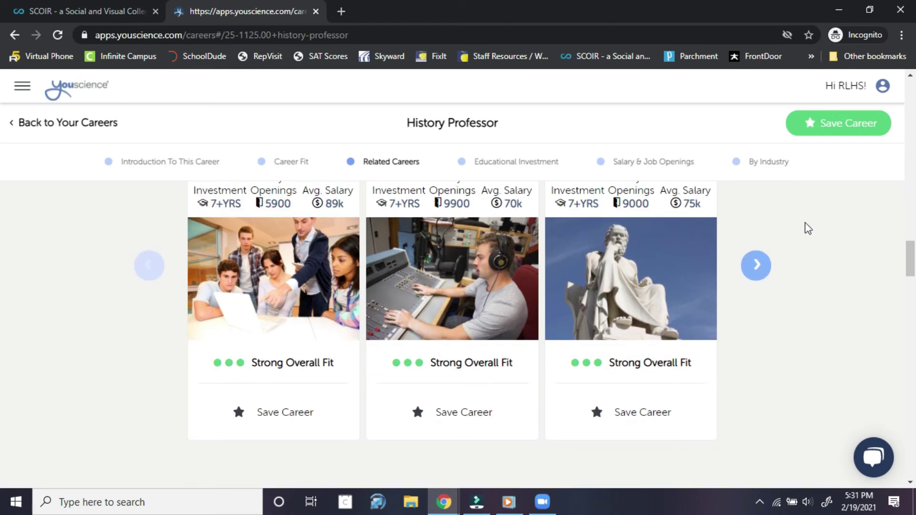
scroll(806, 254, "up", 3)
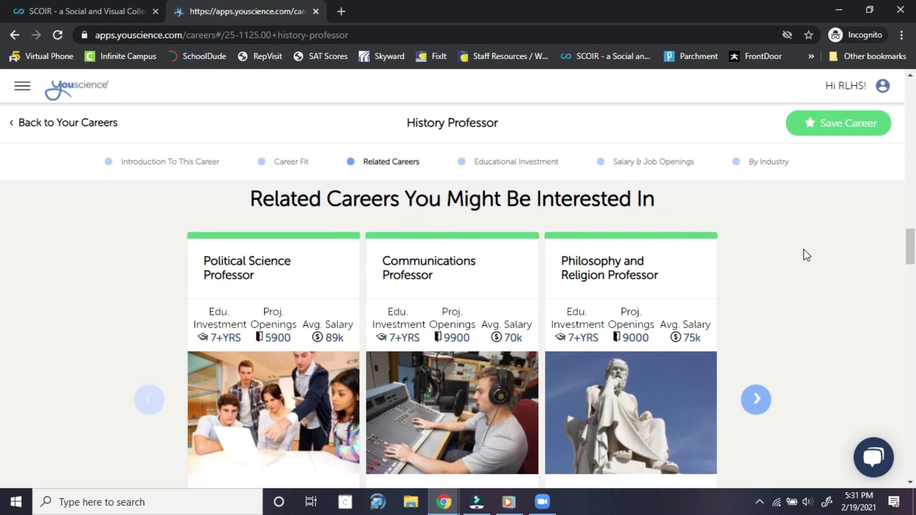
scroll(804, 255, "down", 6)
Step: Review the Educational Summary, state job-openings map and National Salary Guide ($77k average), then go back
scroll(806, 257, "down", 4)
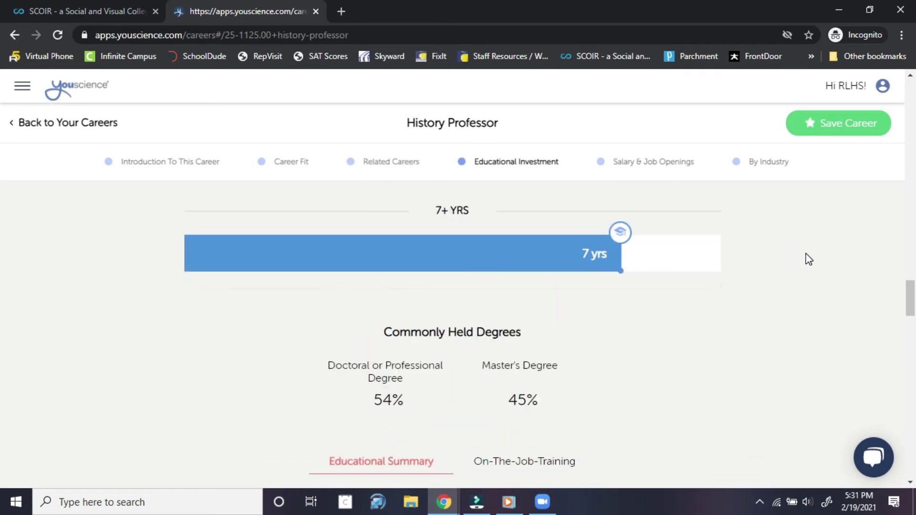
scroll(818, 289, "down", 1)
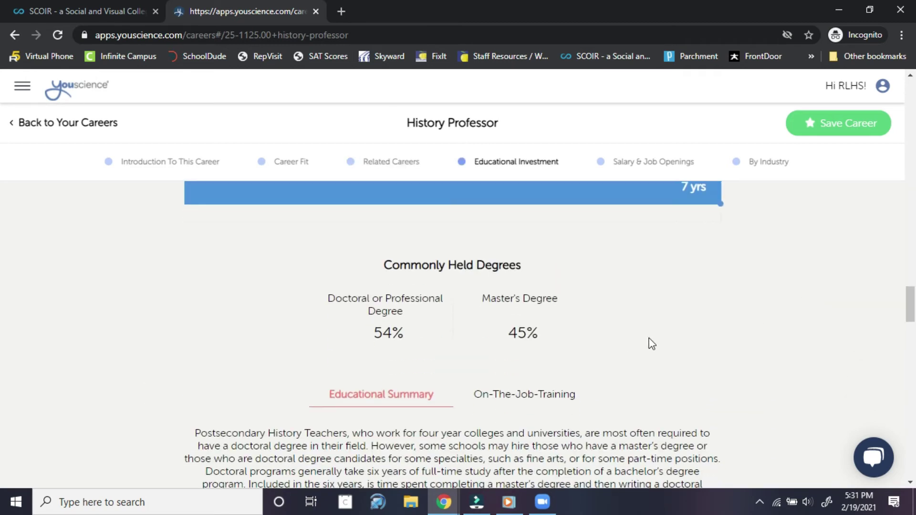
scroll(723, 317, "down", 3)
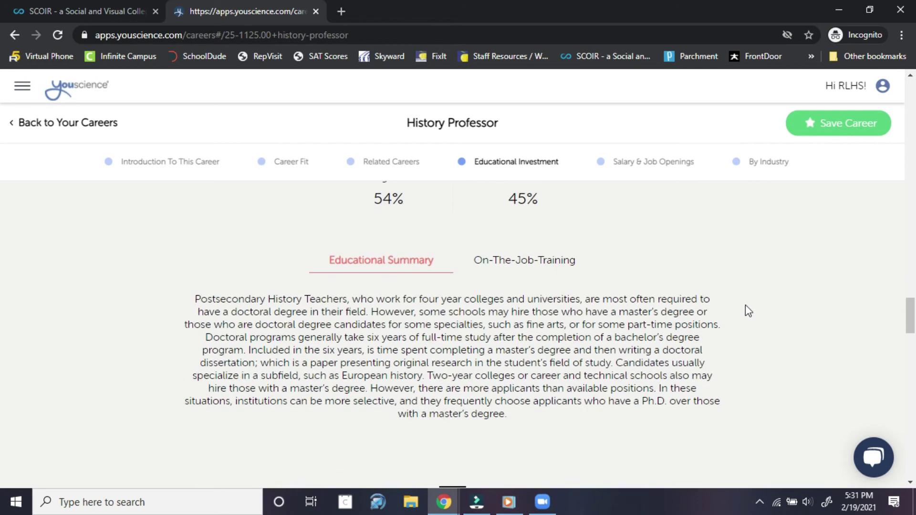
scroll(749, 302, "down", 9)
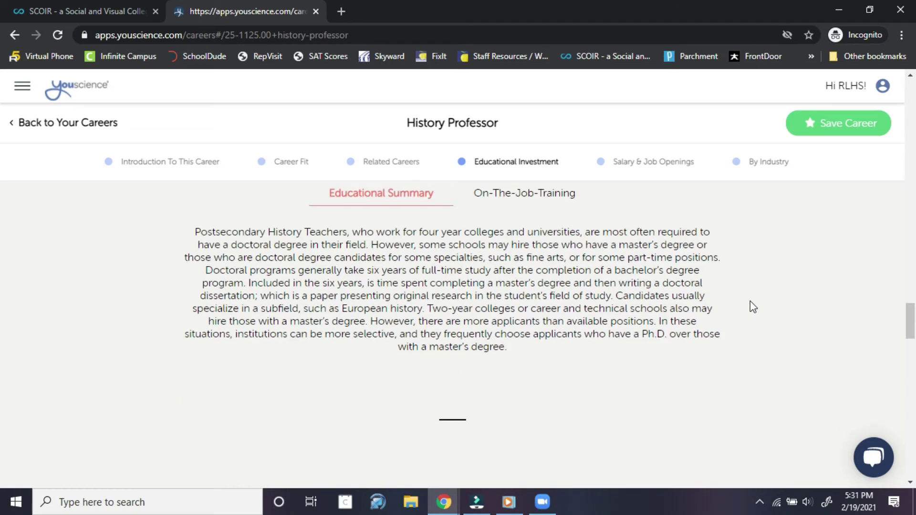
scroll(750, 302, "down", 10)
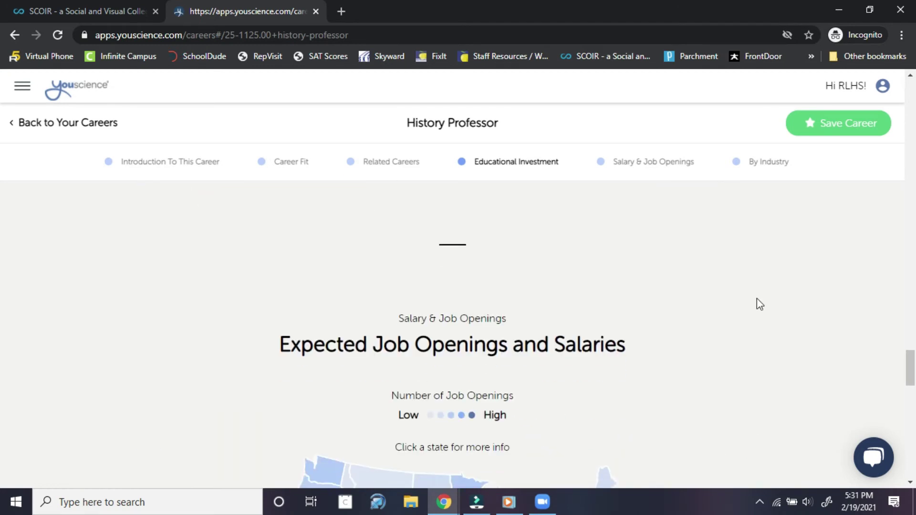
scroll(788, 307, "down", 6)
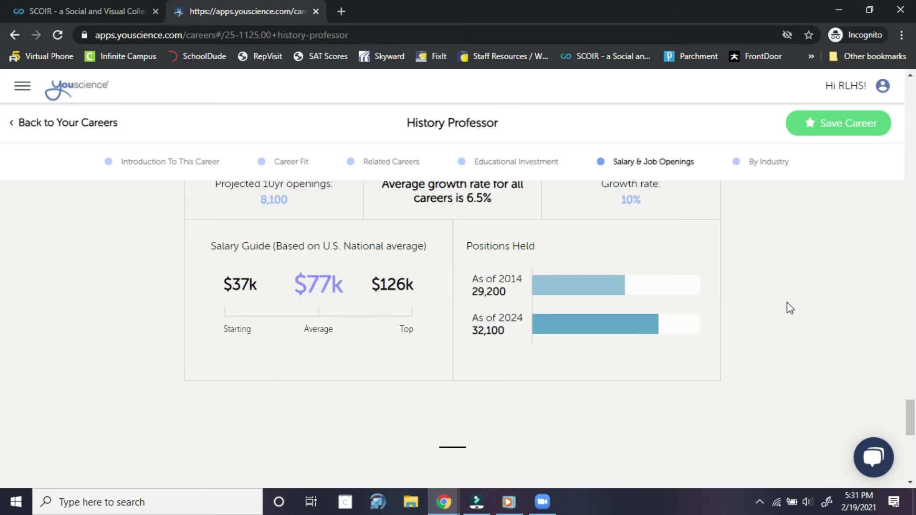
scroll(754, 292, "up", 8)
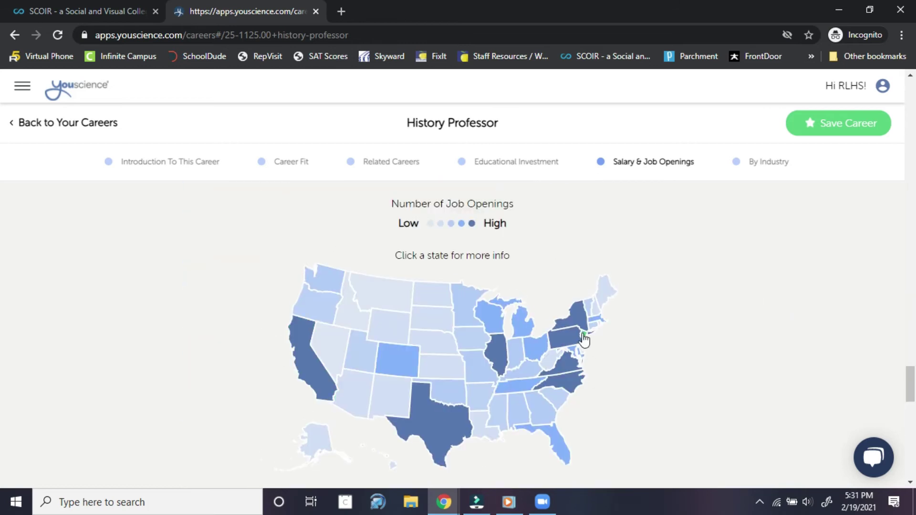
scroll(496, 352, "down", 3)
scroll(468, 330, "down", 3)
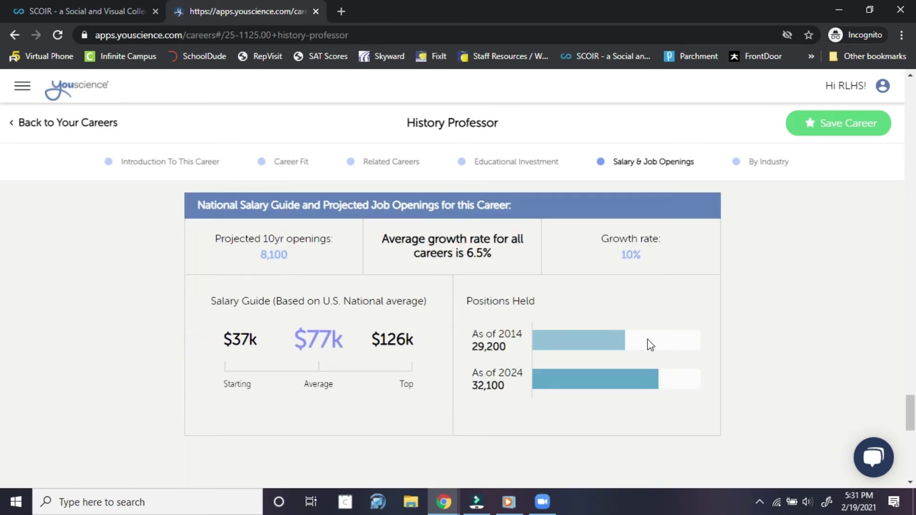
left_click(15, 42)
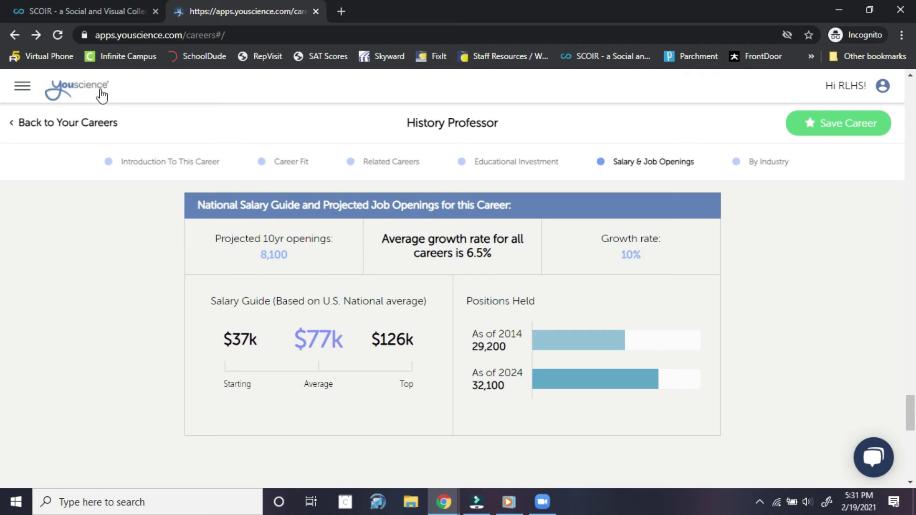
Step: Go back to the All Careers list
scroll(229, 231, "up", 6)
left_click(30, 122)
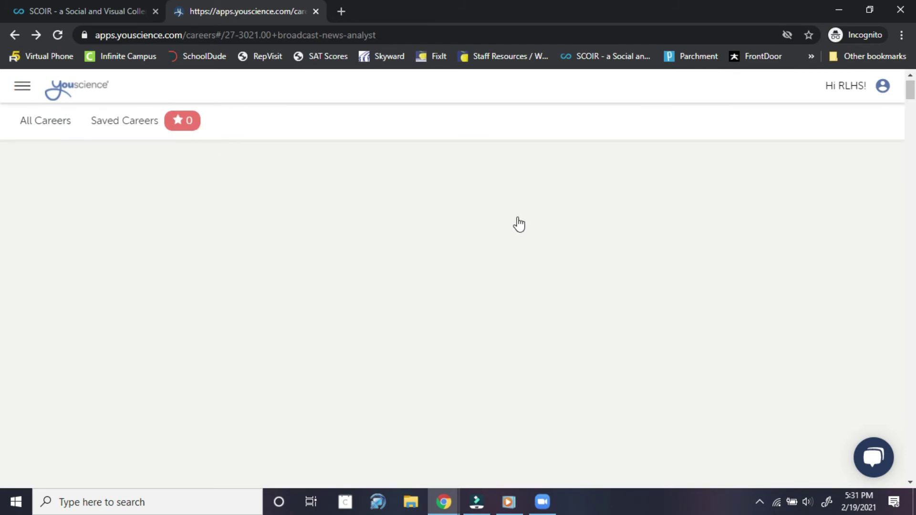
scroll(493, 216, "up", 5)
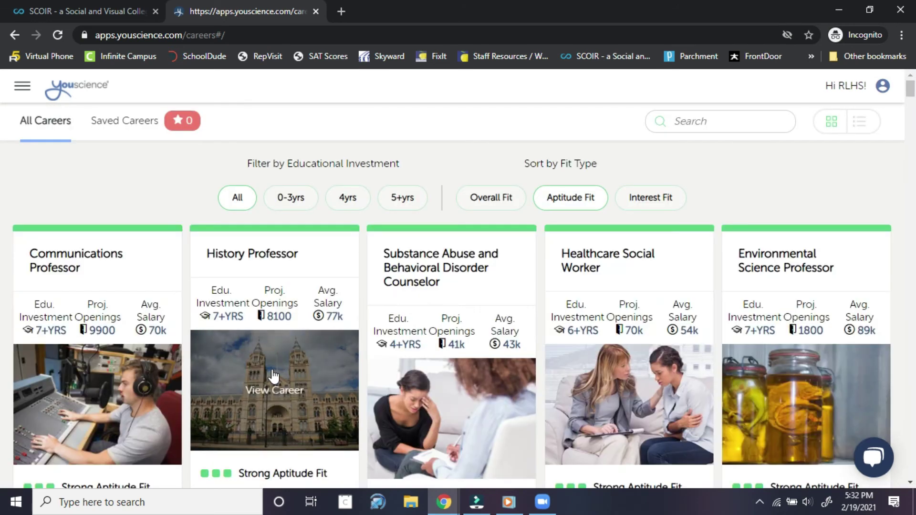
Step: Save the Healthcare Social Worker career, raising the Saved Careers count to 1
scroll(307, 286, "down", 7)
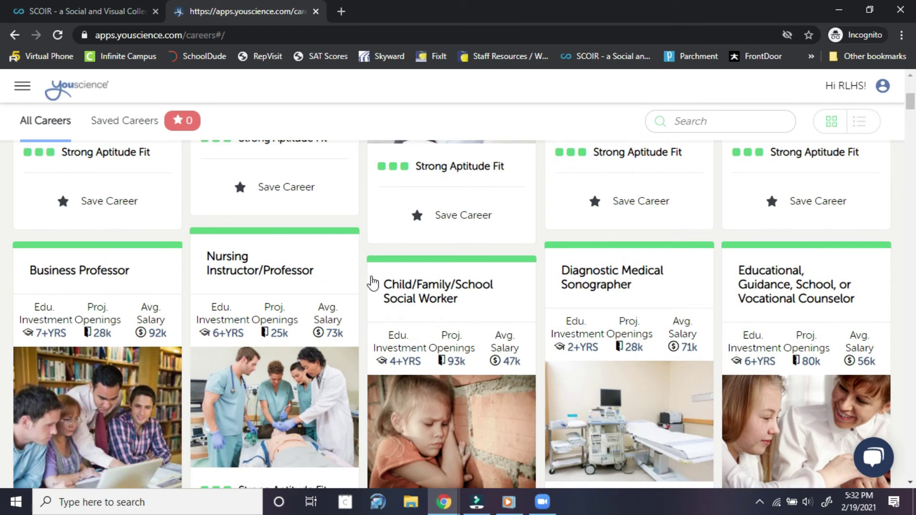
scroll(264, 281, "up", 3)
scroll(301, 296, "up", 3)
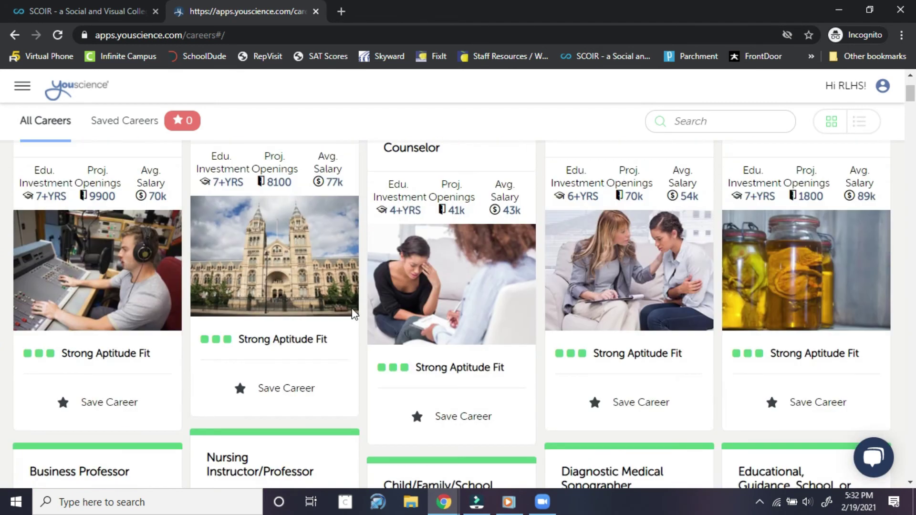
scroll(515, 287, "down", 1)
scroll(527, 289, "down", 1)
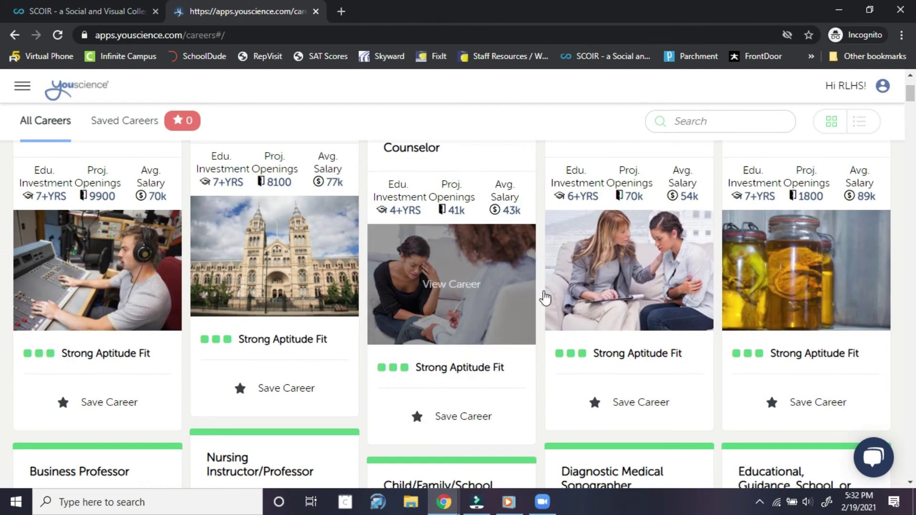
left_click(593, 416)
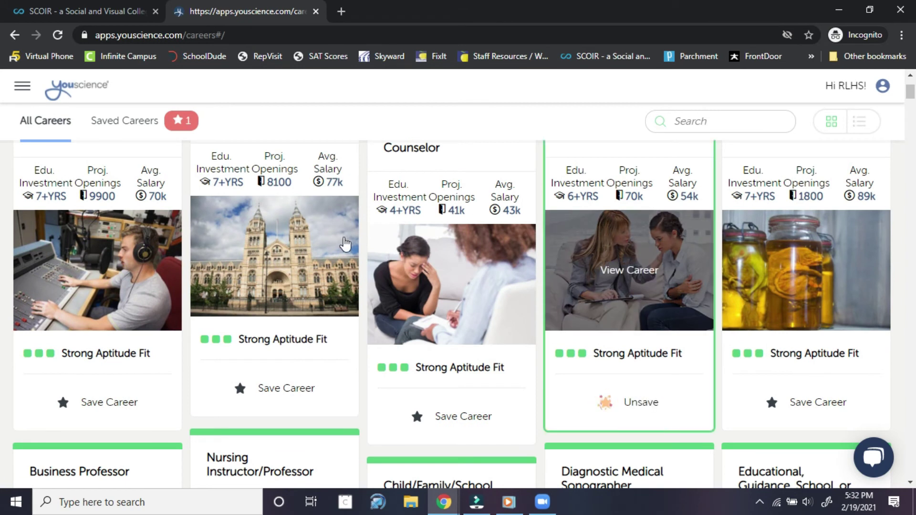
scroll(591, 420, "up", 3)
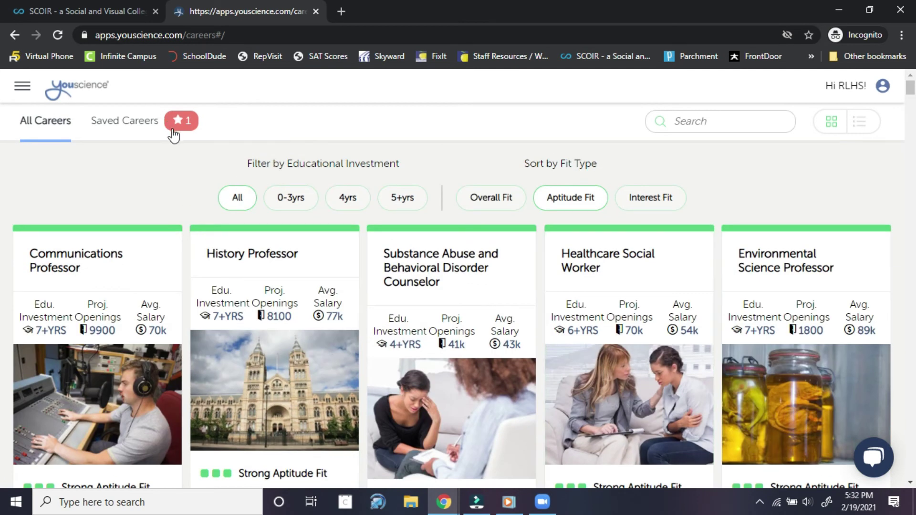
Step: From the home page, open the college search and browse the suggested in-state schools
left_click(24, 91)
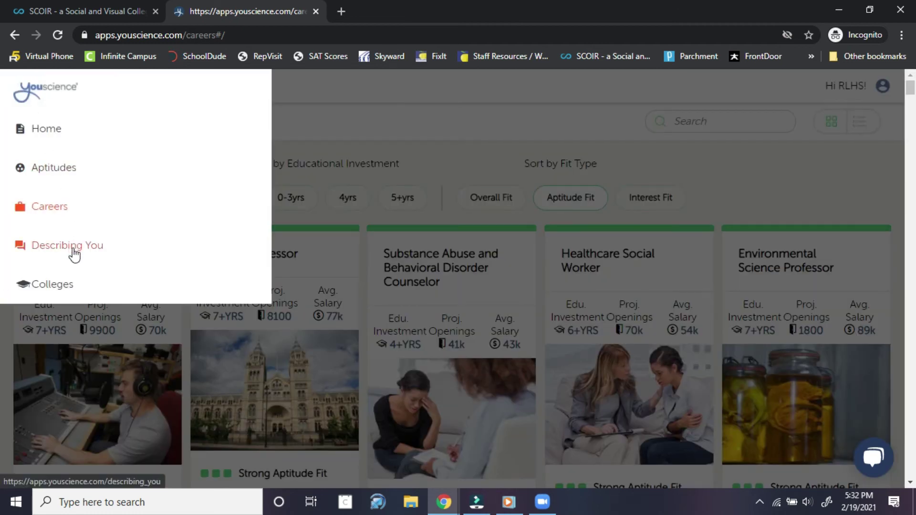
left_click(46, 134)
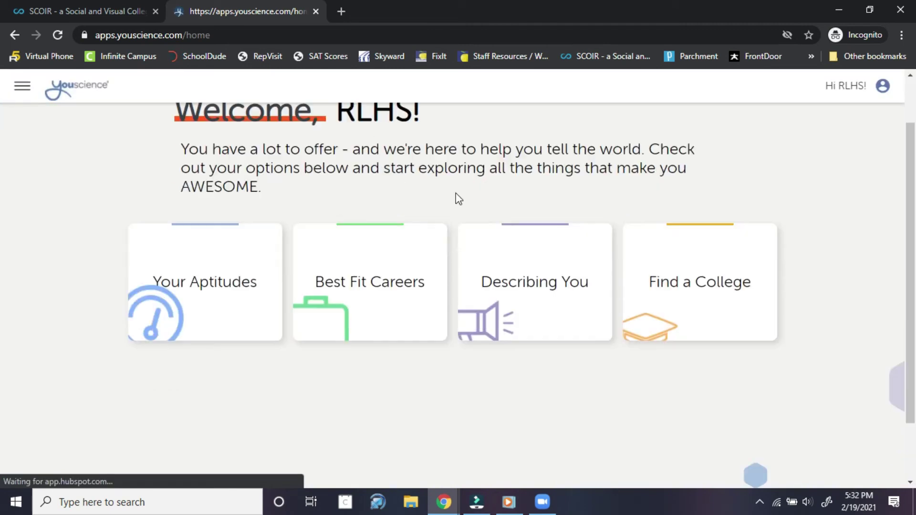
left_click(698, 289)
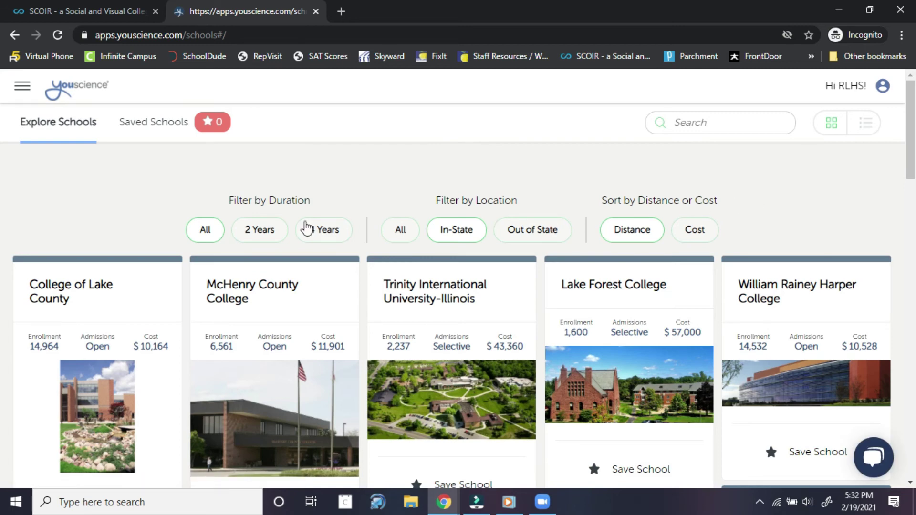
scroll(681, 241, "down", 5)
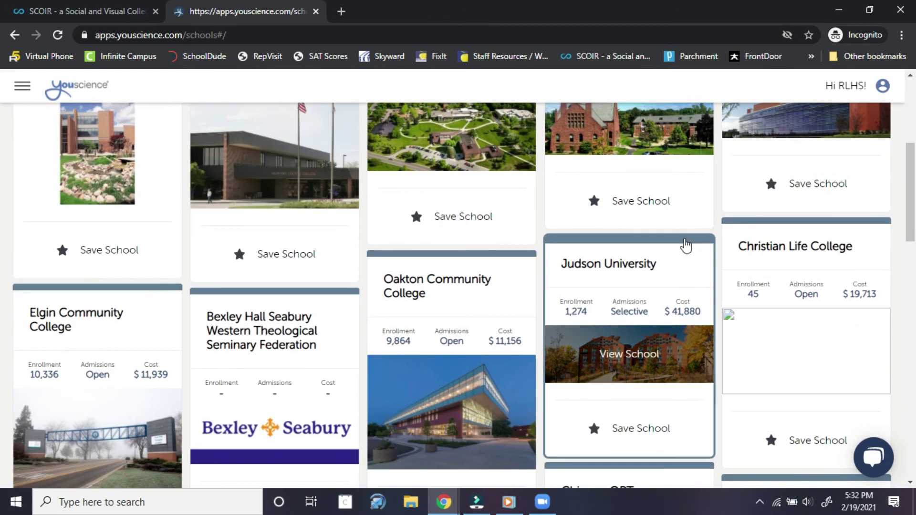
scroll(686, 246, "down", 12)
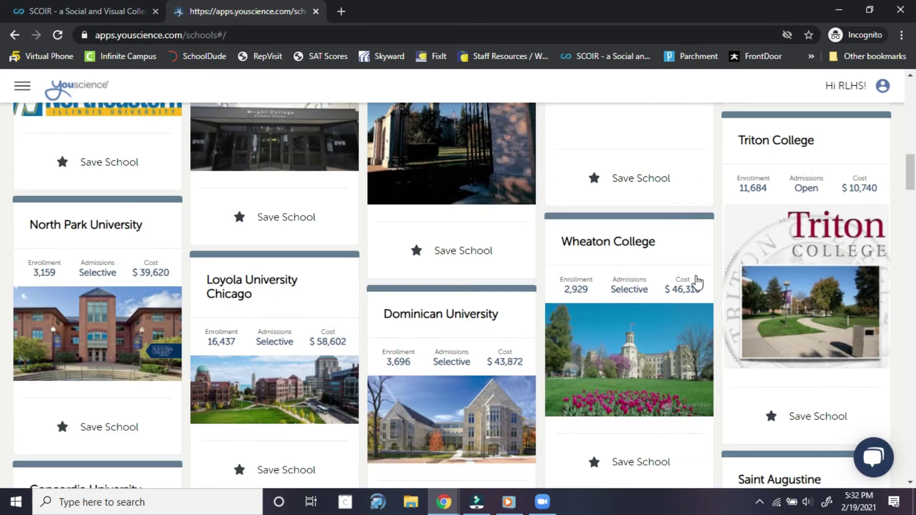
scroll(72, 103, "up", 17)
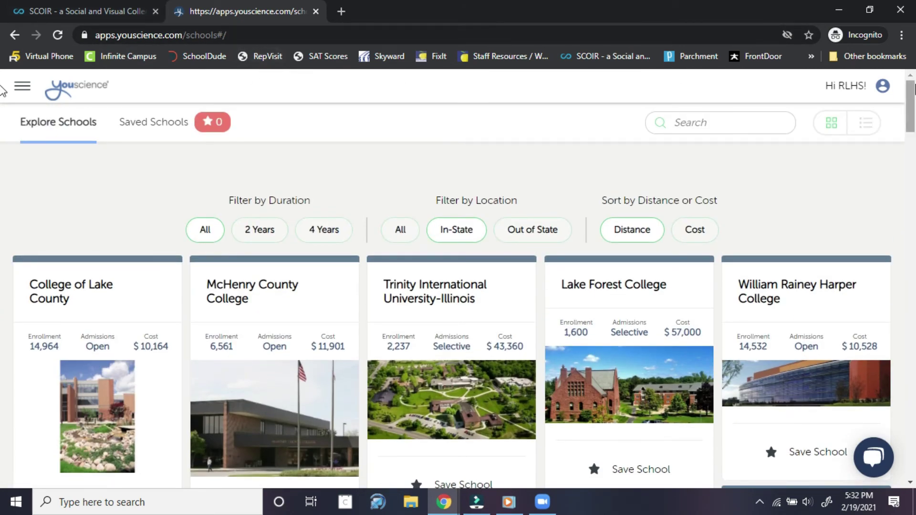
Step: Confirm Saved Schools is empty, then return to the YouScience home page
left_click(882, 86)
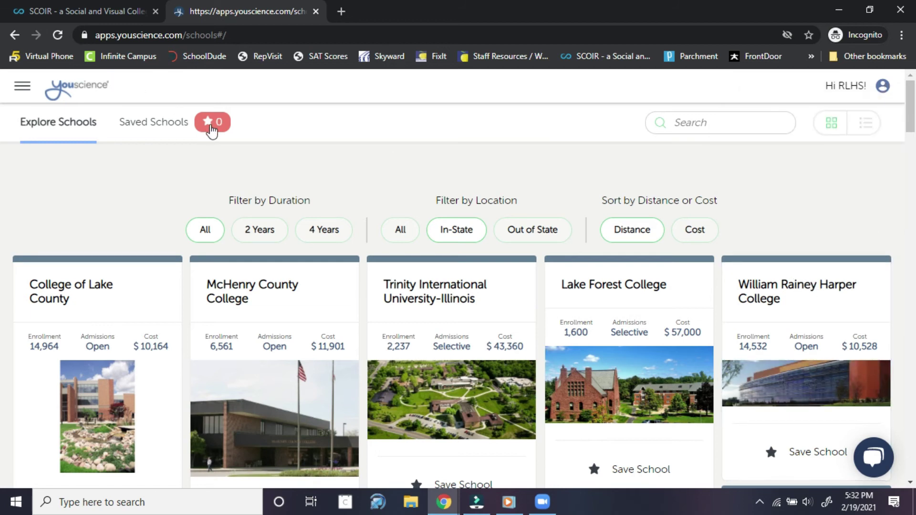
left_click(211, 128)
left_click(52, 125)
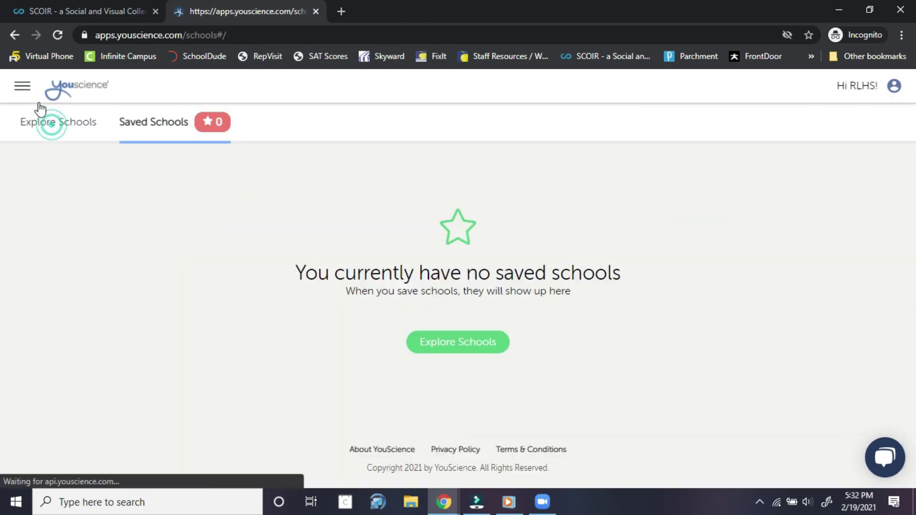
left_click(25, 87)
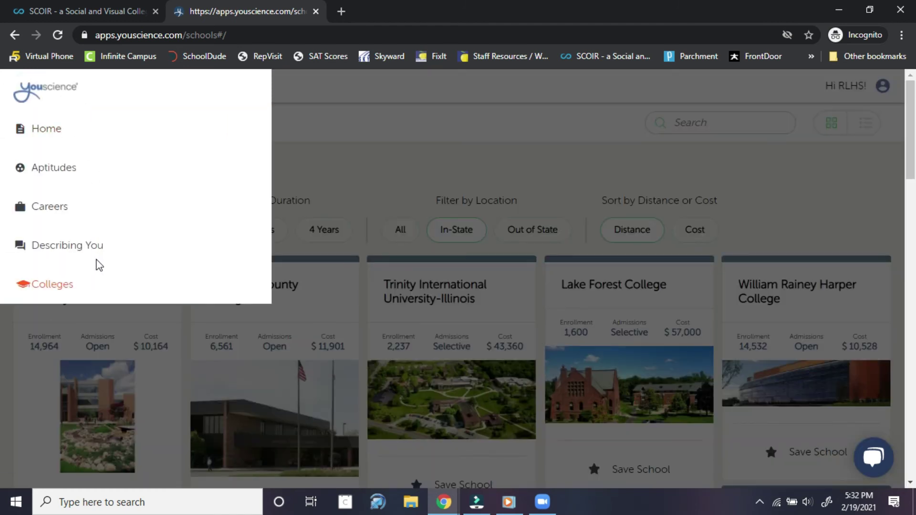
left_click(442, 148)
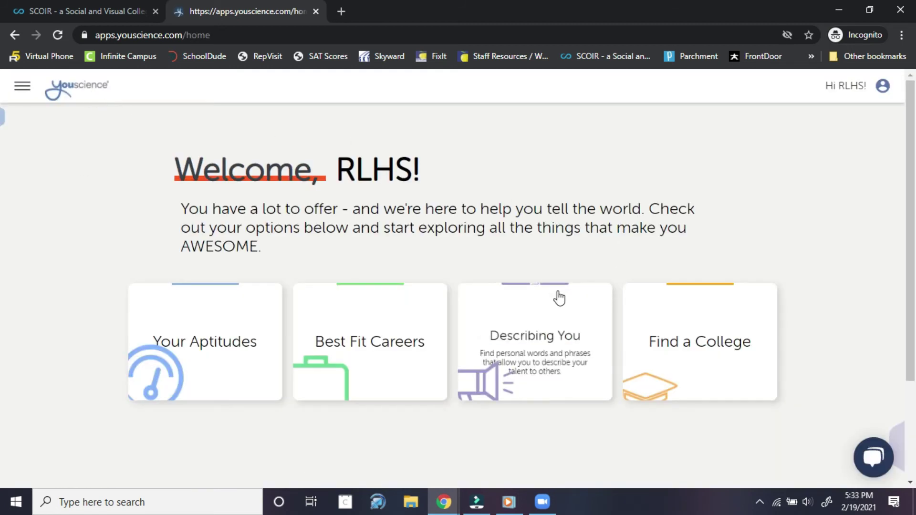
Step: Open the Describing You page and scroll through its key terms
left_click(549, 316)
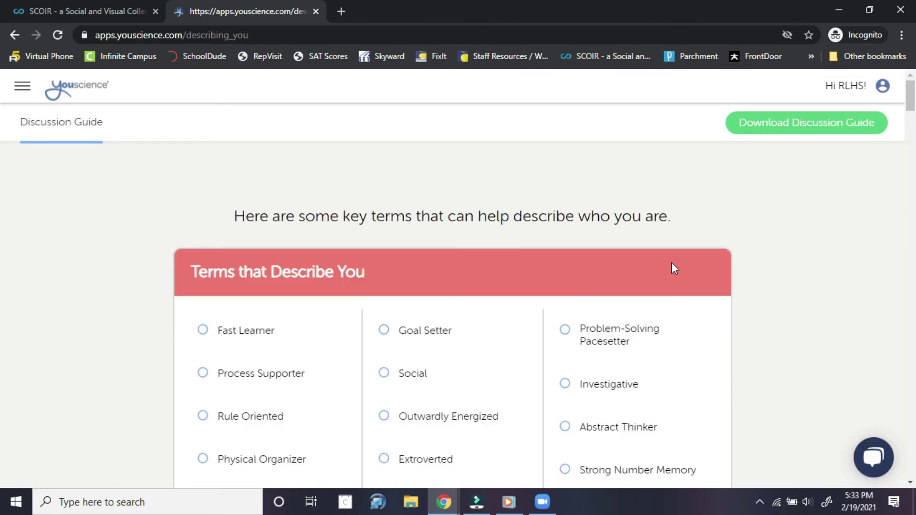
scroll(790, 236, "down", 3)
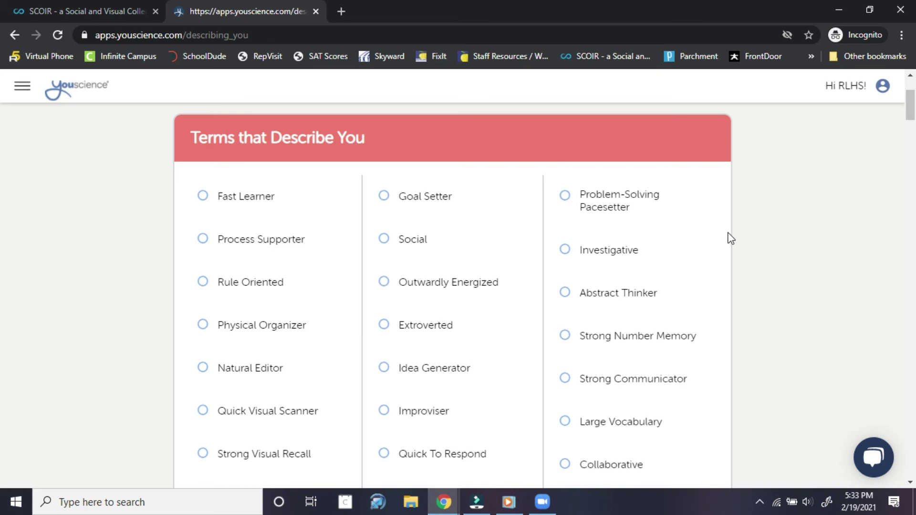
scroll(730, 230, "down", 6)
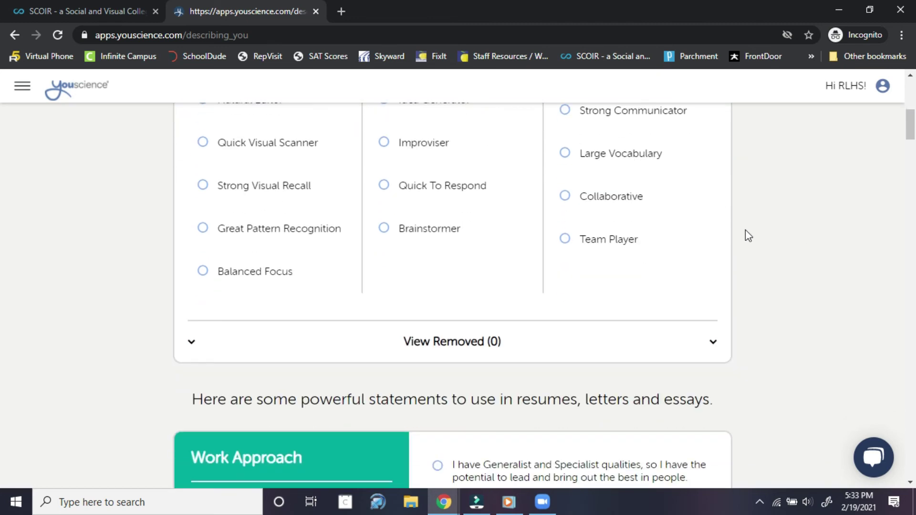
scroll(752, 233, "down", 4)
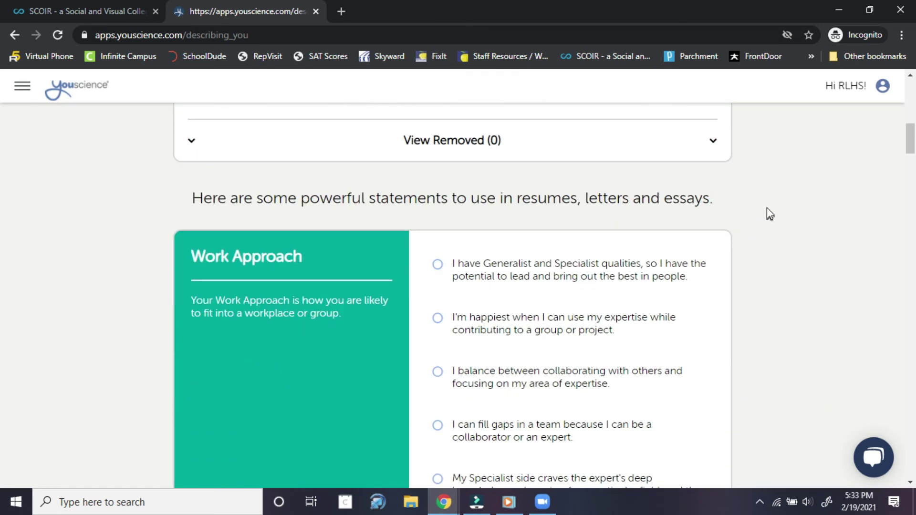
scroll(768, 207, "down", 4)
scroll(777, 206, "down", 10)
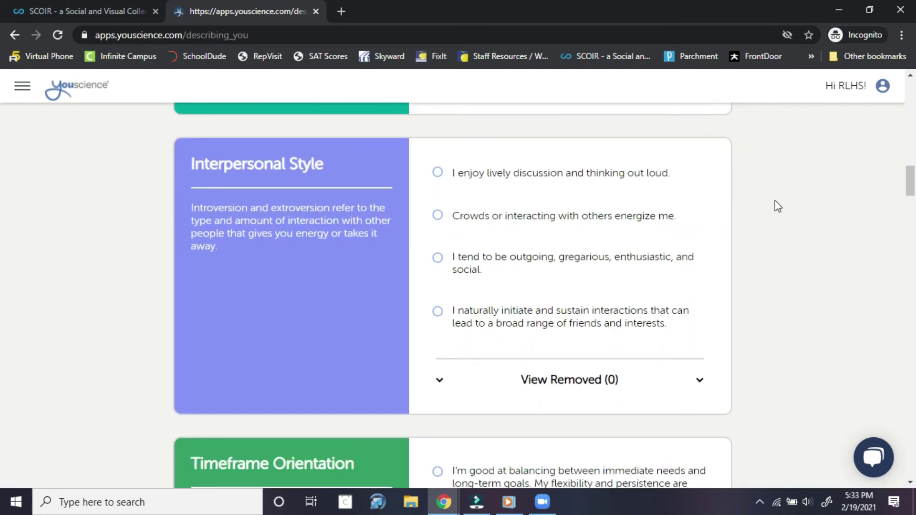
left_click_drag(910, 191, 910, 218)
Step: Scroll through the powerful statements for each aptitude area, then return to the top
scroll(762, 220, "down", 4)
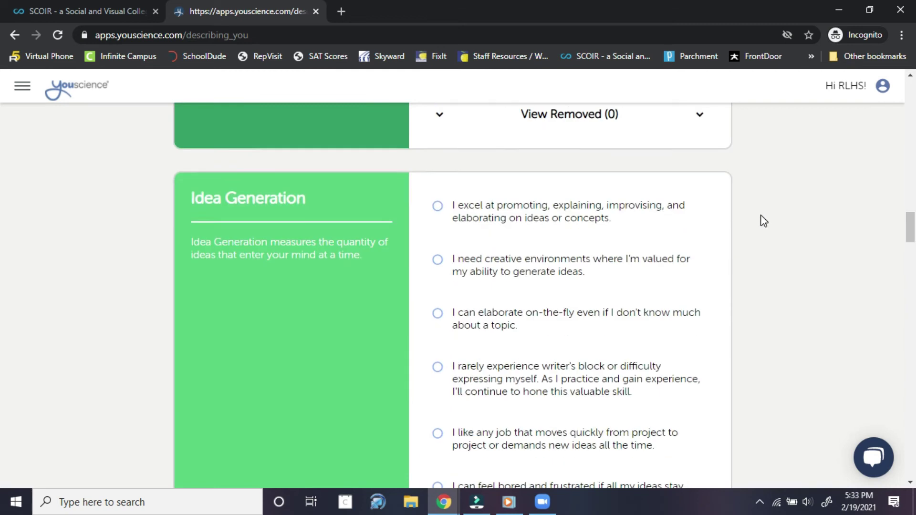
scroll(762, 222, "down", 5)
scroll(765, 230, "down", 5)
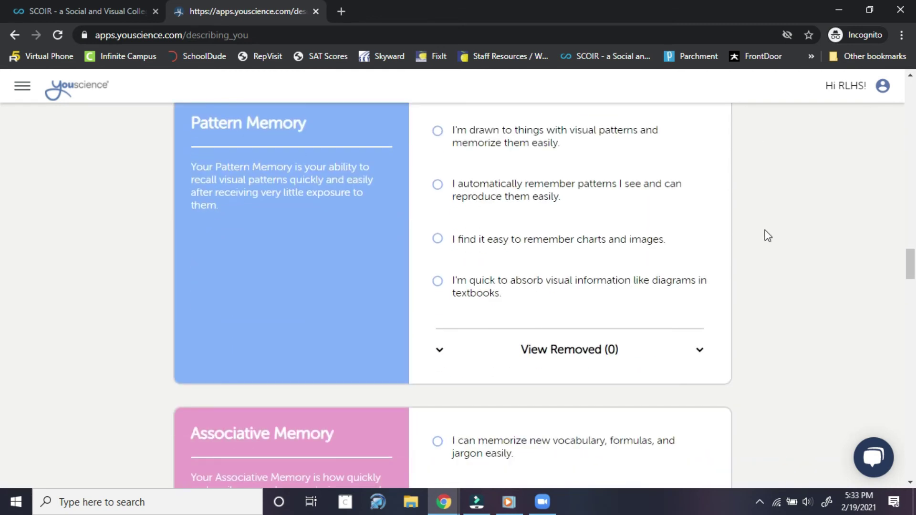
scroll(766, 234, "down", 13)
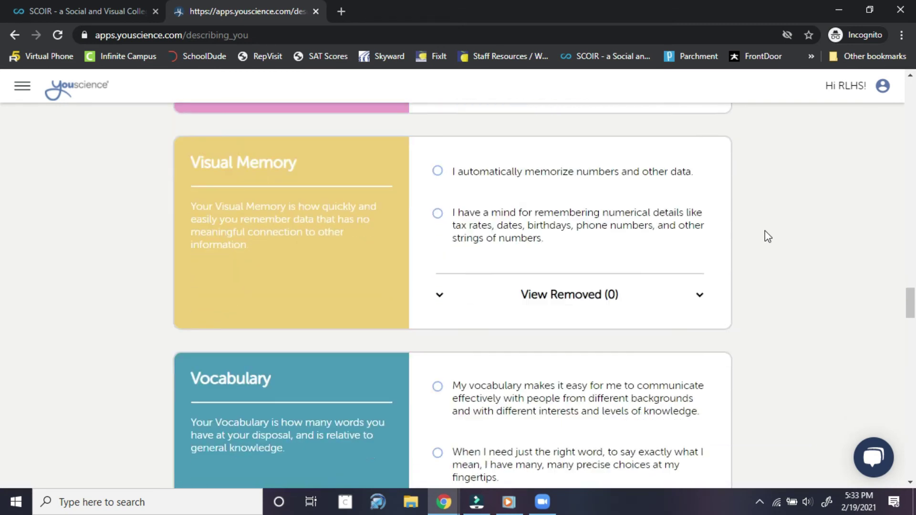
scroll(763, 239, "down", 2)
scroll(744, 252, "down", 4)
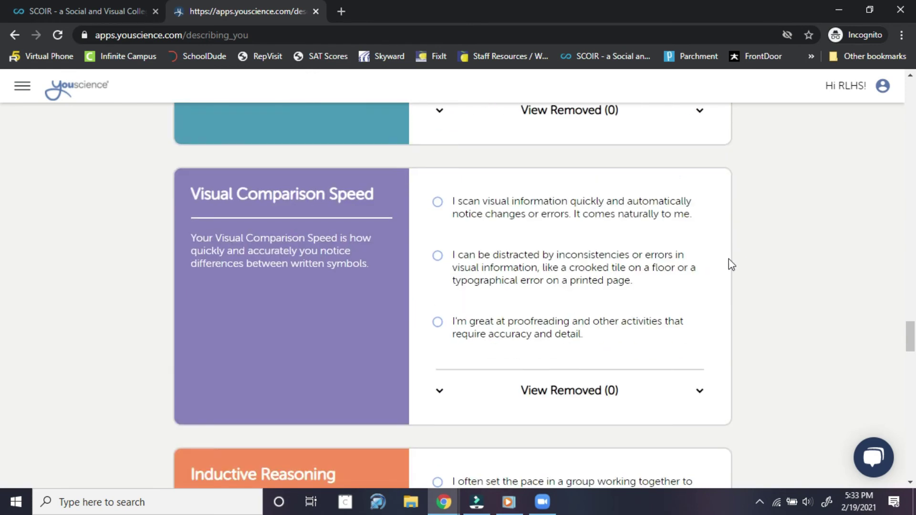
scroll(701, 273, "down", 12)
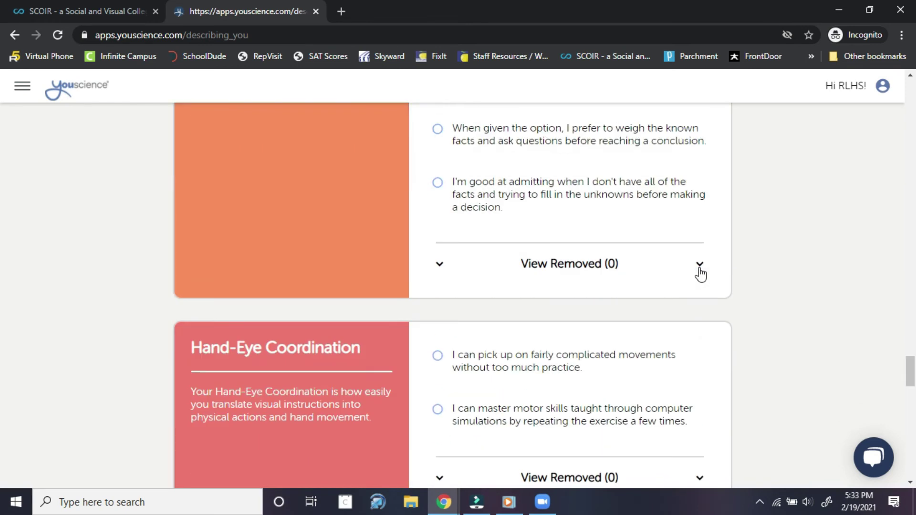
scroll(700, 274, "down", 7)
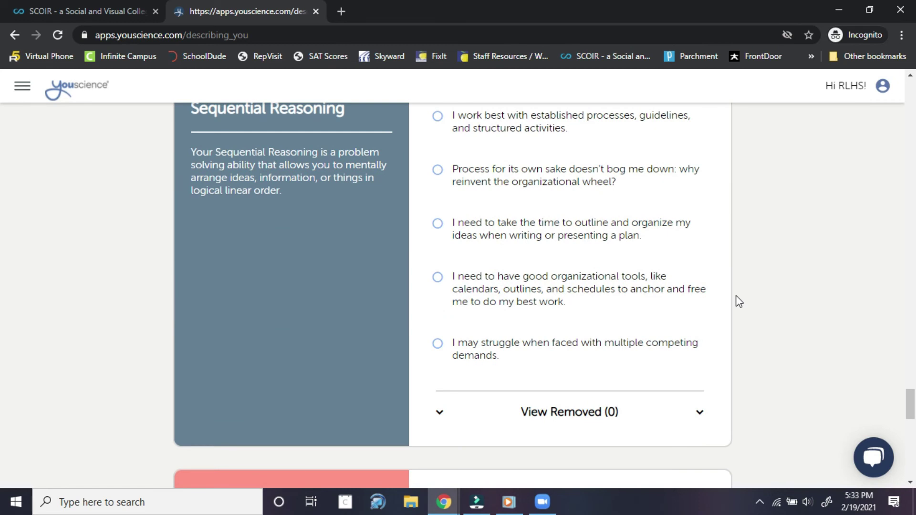
scroll(738, 301, "down", 4)
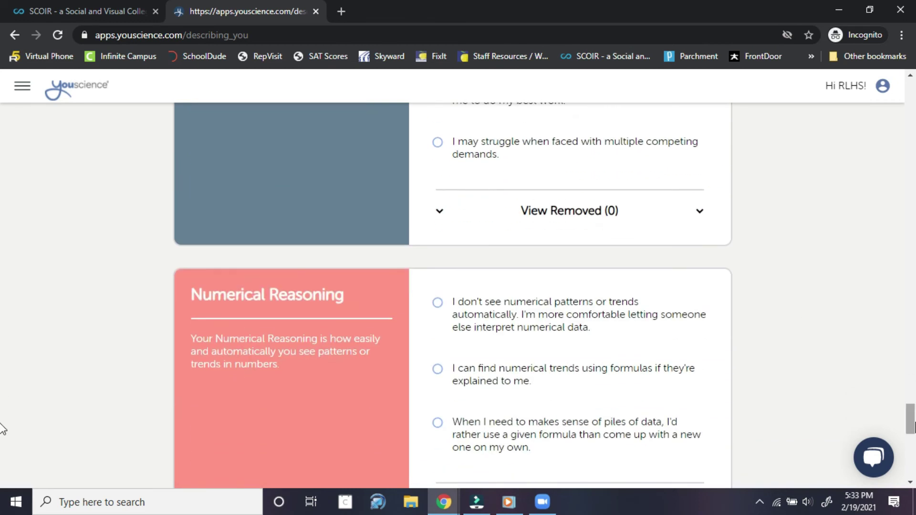
left_click_drag(910, 419, 890, 110)
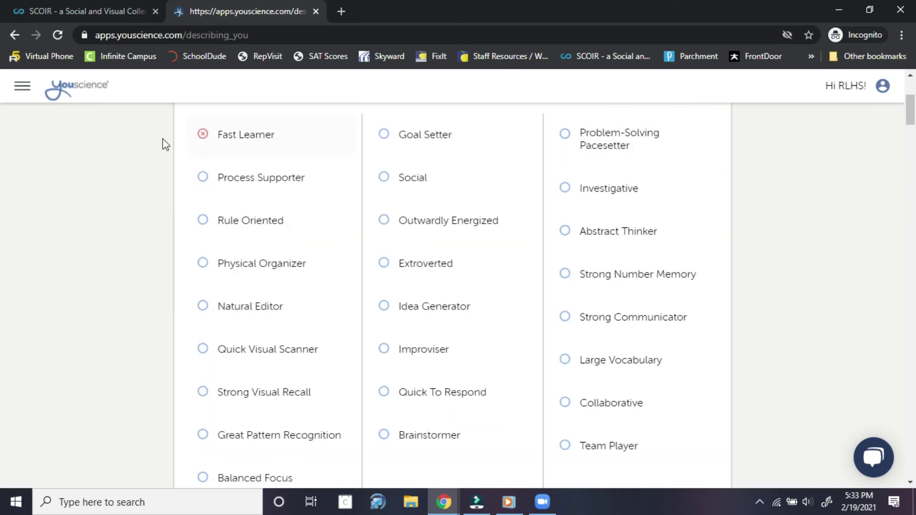
Step: Return to the Welcome home page using the YouScience logo
left_click(89, 92)
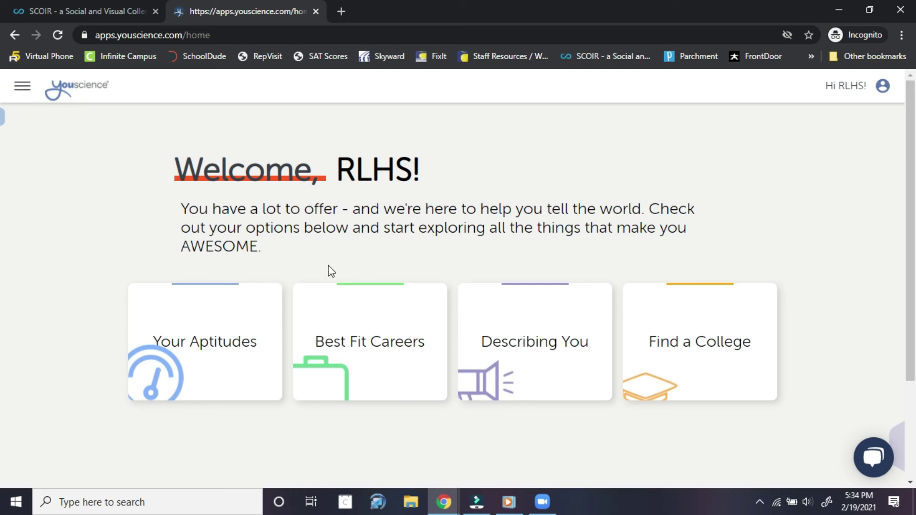
Step: Go to scoir.com and reach the Welcome to Your Scoir Account dashboard
left_click(24, 91)
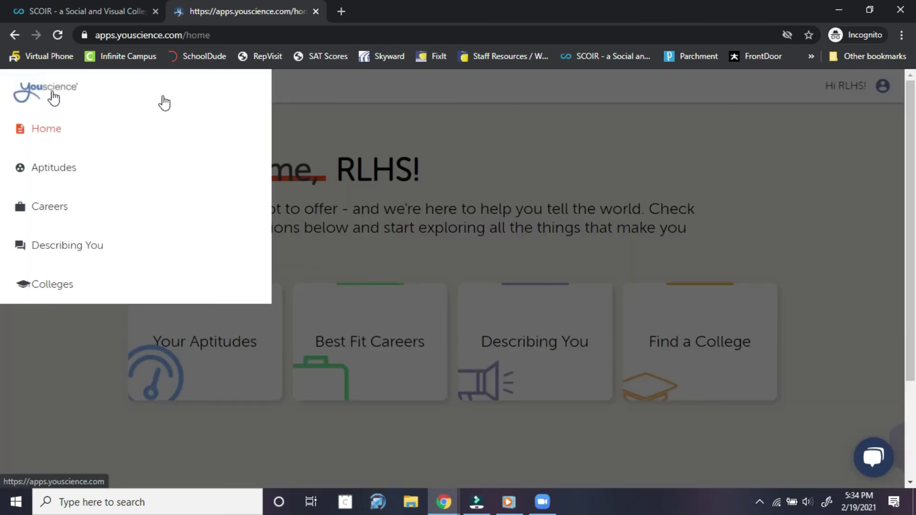
left_click(511, 236)
left_click(329, 36)
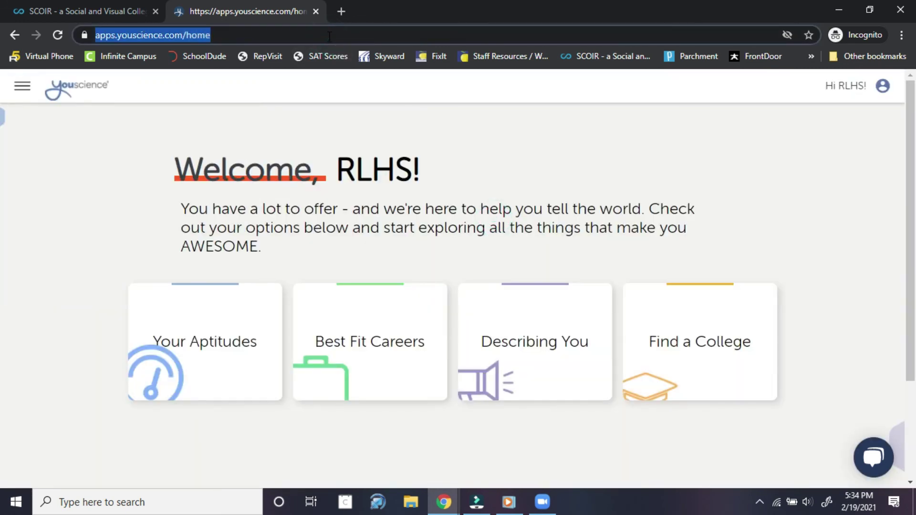
type("scoi")
key("Return")
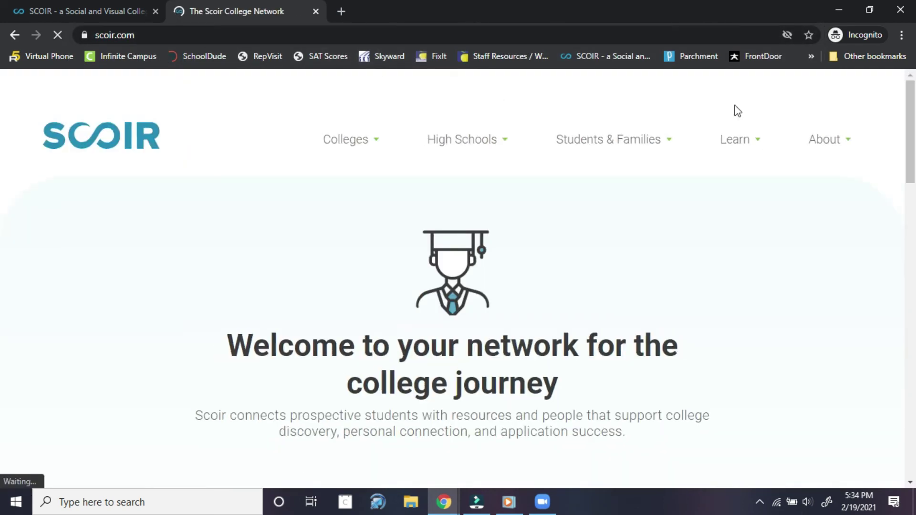
scroll(518, 240, "down", 3)
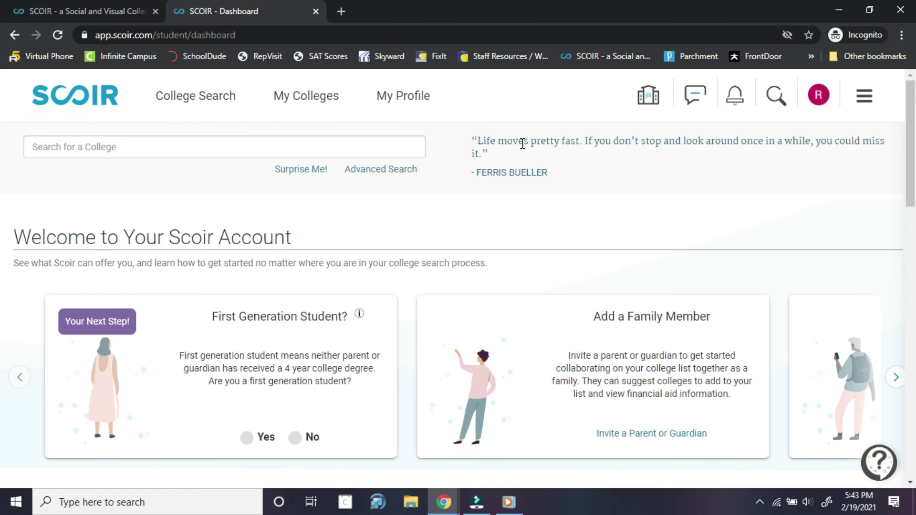
Step: Open College Search to see 45 preference matches for Chemistry near Round Lake, IL
left_click(217, 111)
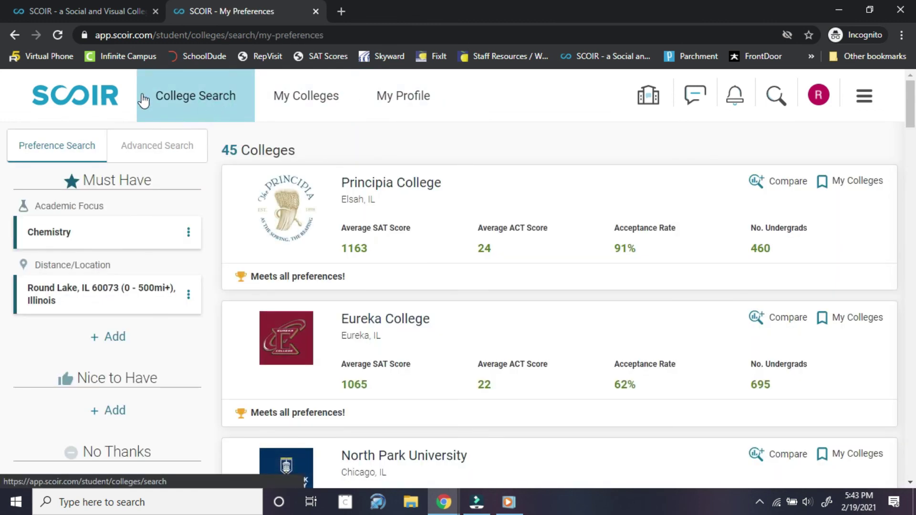